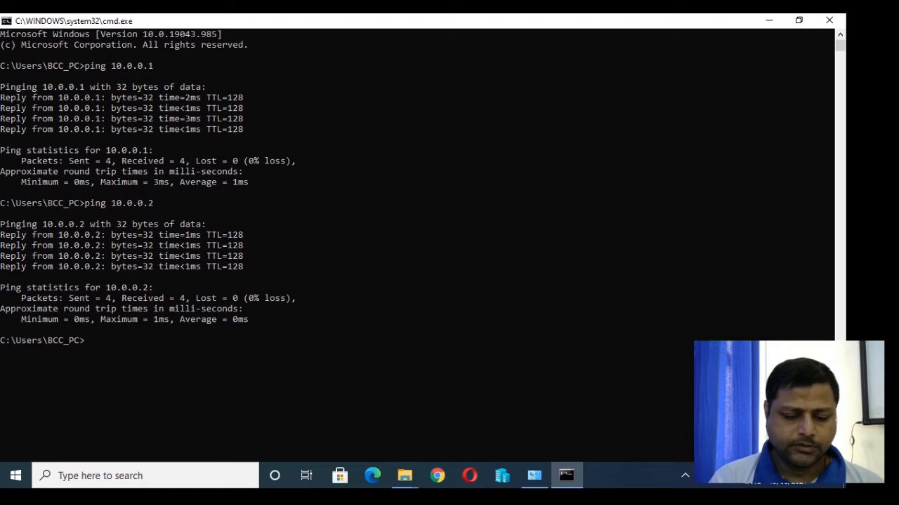
# Connect by remote desktop (mstsc) to 10.0.0.1 with the account password, accepting the certificate warning.
pyautogui.write('mstsc')
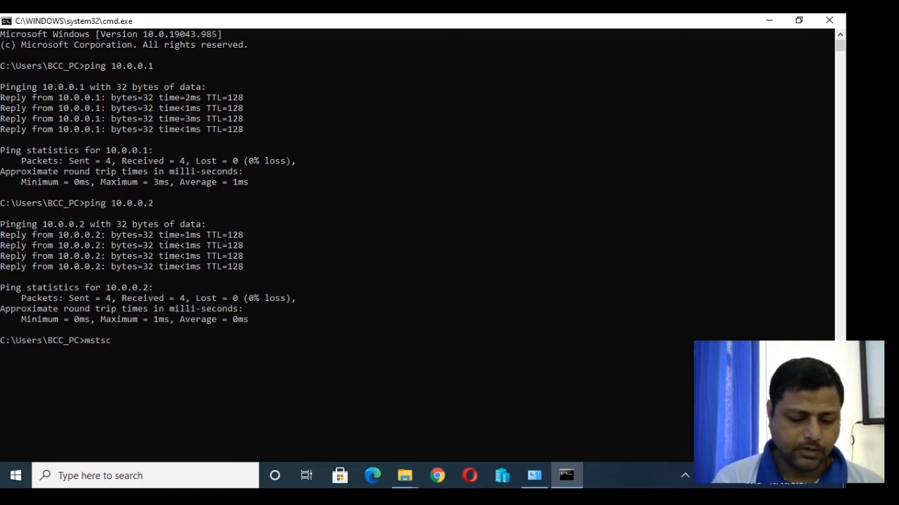
pyautogui.write(' /v:')
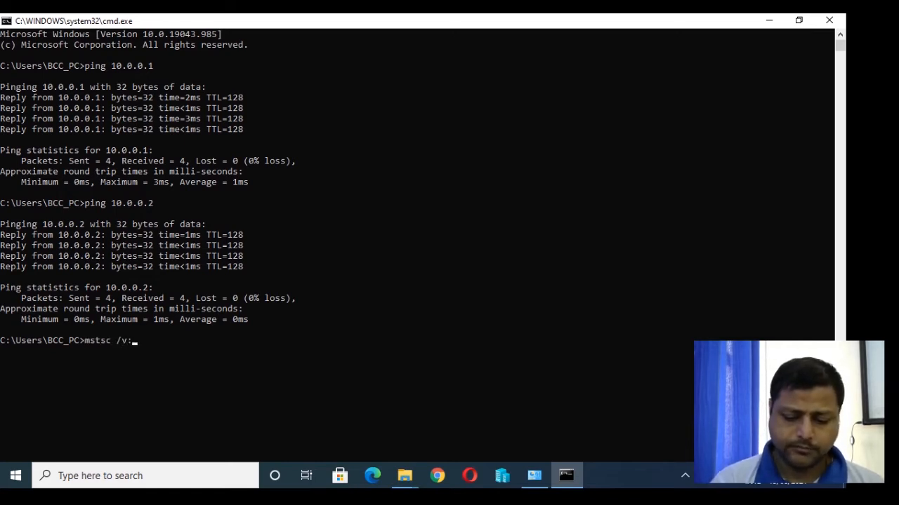
pyautogui.write('10.0.0.1')
pyautogui.press('Return')
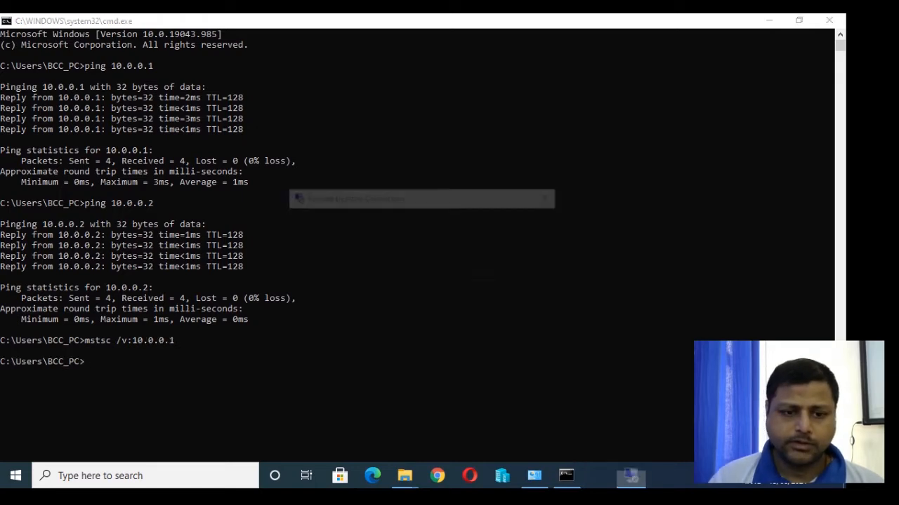
pyautogui.write('****')
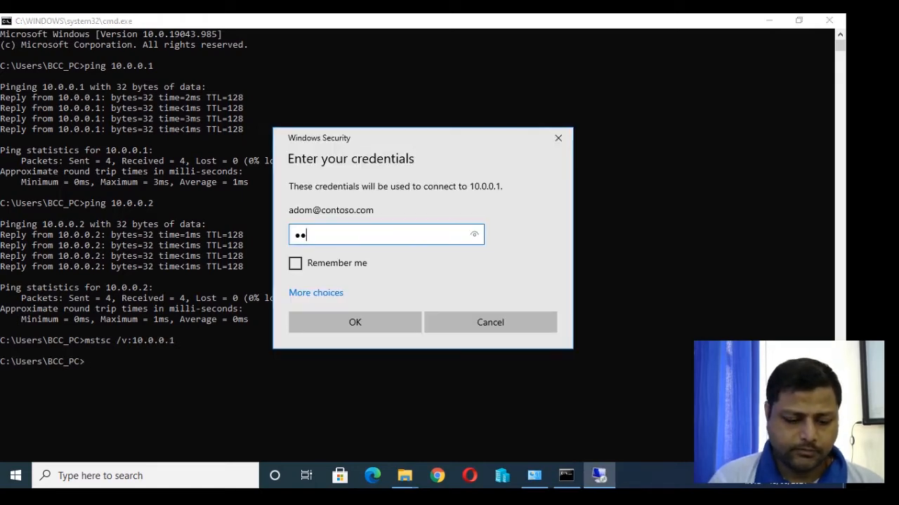
pyautogui.write('****')
pyautogui.press('Return')
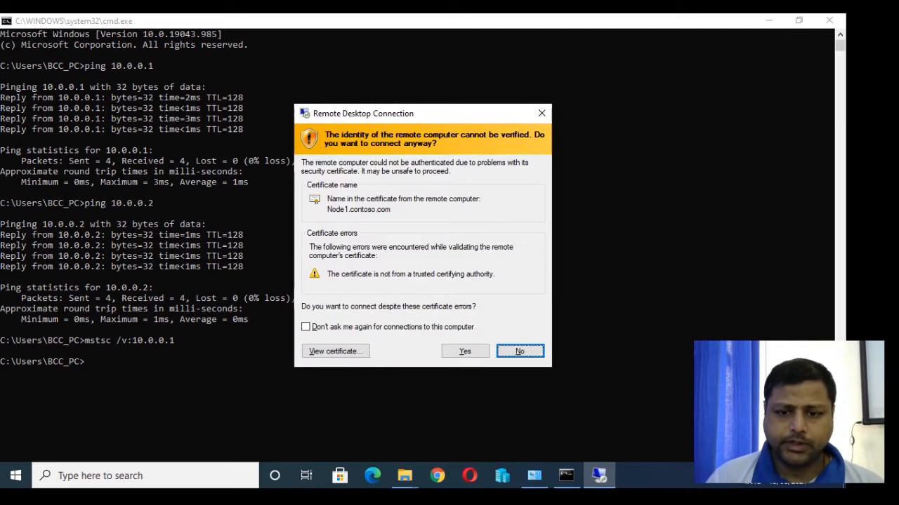
pyautogui.press('Left')
pyautogui.press('Return')
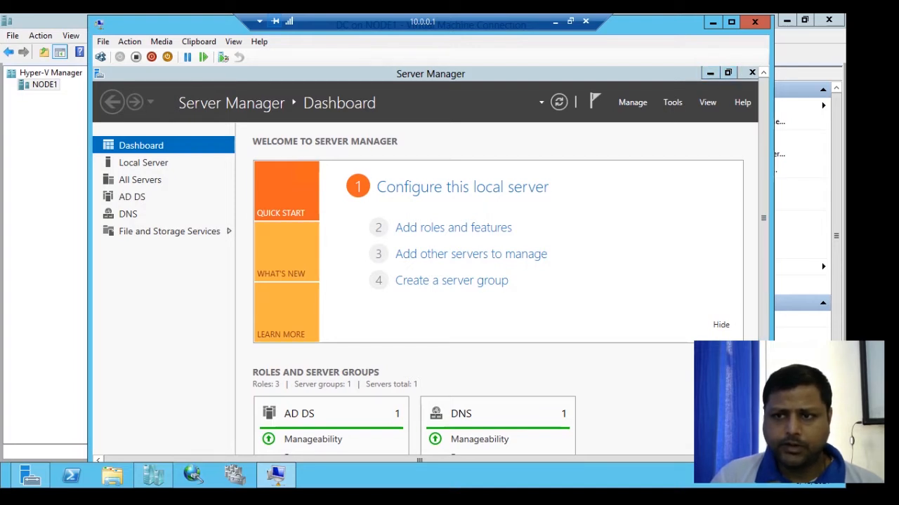
# Open Active Directory Users and Computers from Tools, then minimize the session back to Command Prompt.
pyautogui.click(672, 101)
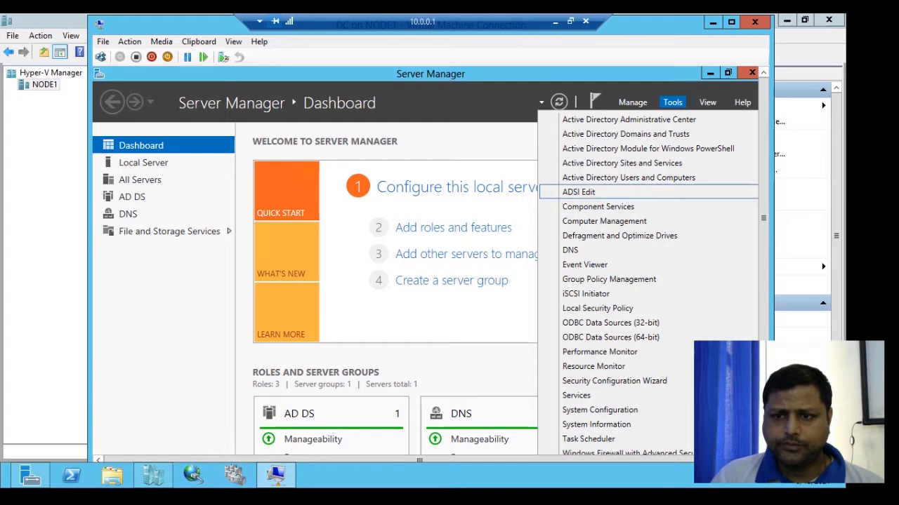
pyautogui.click(628, 177)
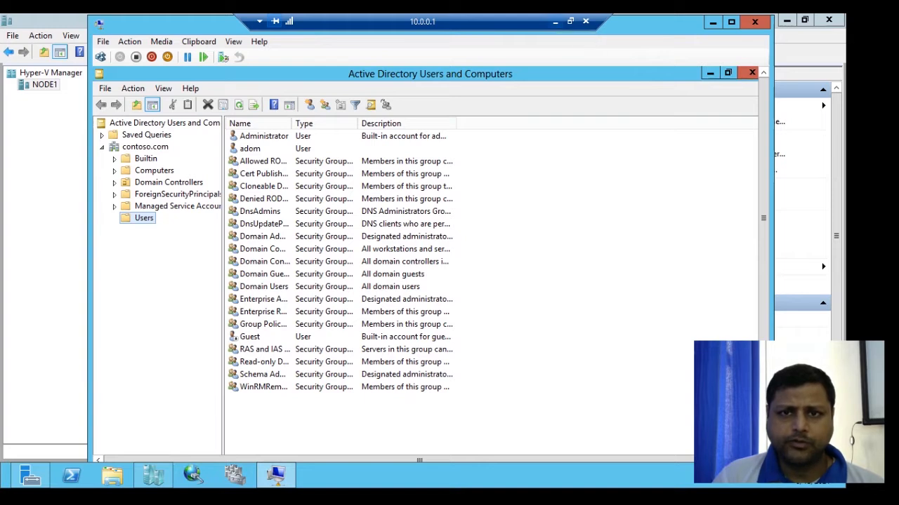
pyautogui.click(555, 21)
pyautogui.click(102, 361)
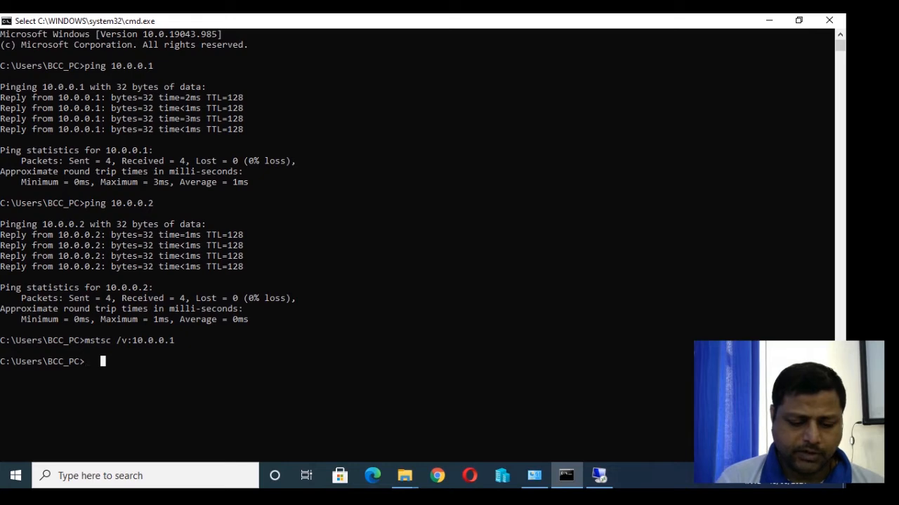
# Run mstsc /v:10.0.0.2, sign in with the account password, and accept the certificate warning.
pyautogui.write('mstc')
pyautogui.press('BackSpace')
pyautogui.press('BackSpace')
pyautogui.press('BackSpace')
pyautogui.press('BackSpace')
pyautogui.write('msts')
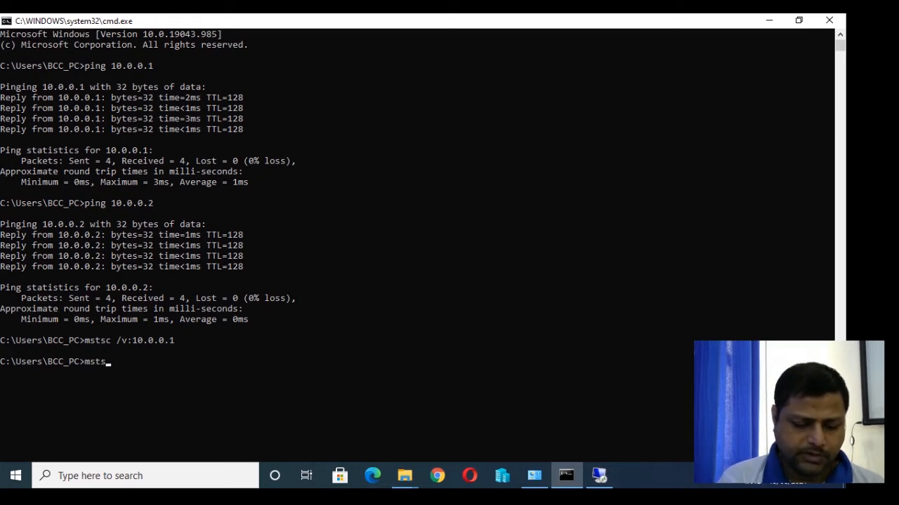
pyautogui.write('c /v')
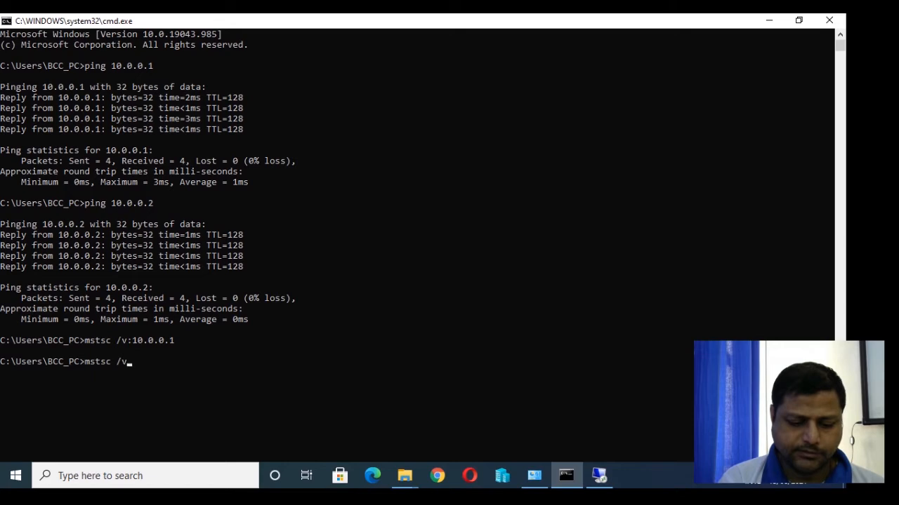
pyautogui.write(':10.0.00')
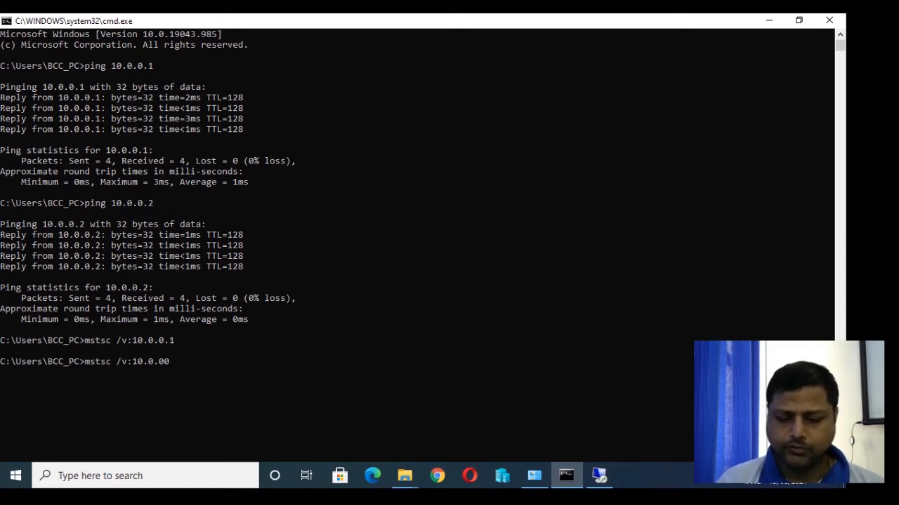
pyautogui.press('BackSpace')
pyautogui.write('.2')
pyautogui.press('Return')
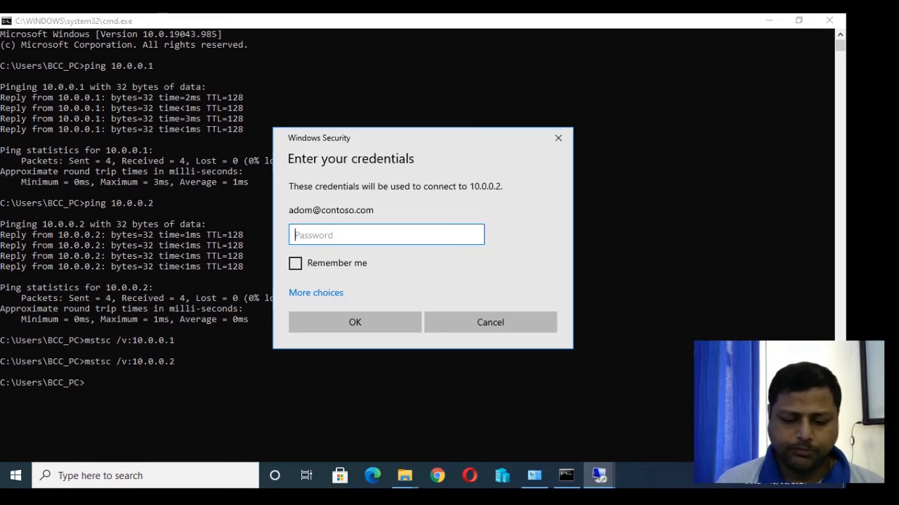
pyautogui.write('Pa55w.rd')
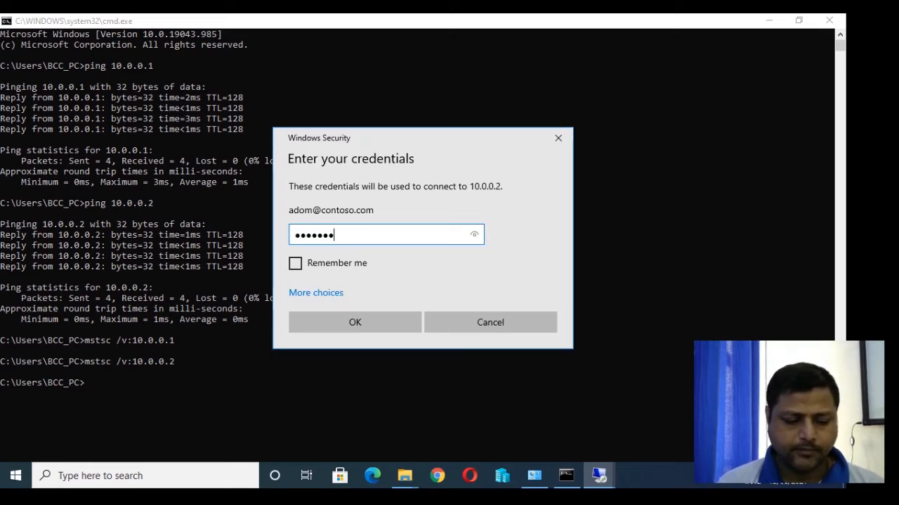
pyautogui.press('Return')
pyautogui.press('Left')
pyautogui.press('Return')
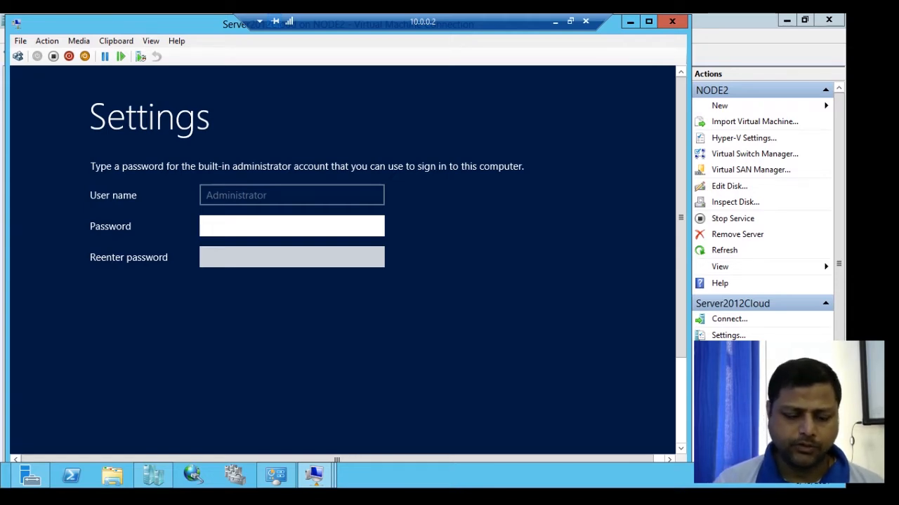
# Enter and confirm the new Administrator password, then finish the initial settings.
pyautogui.write('Pa')
pyautogui.press('BackSpace')
pyautogui.press('BackSpace')
pyautogui.write('Pa$$w0rd')
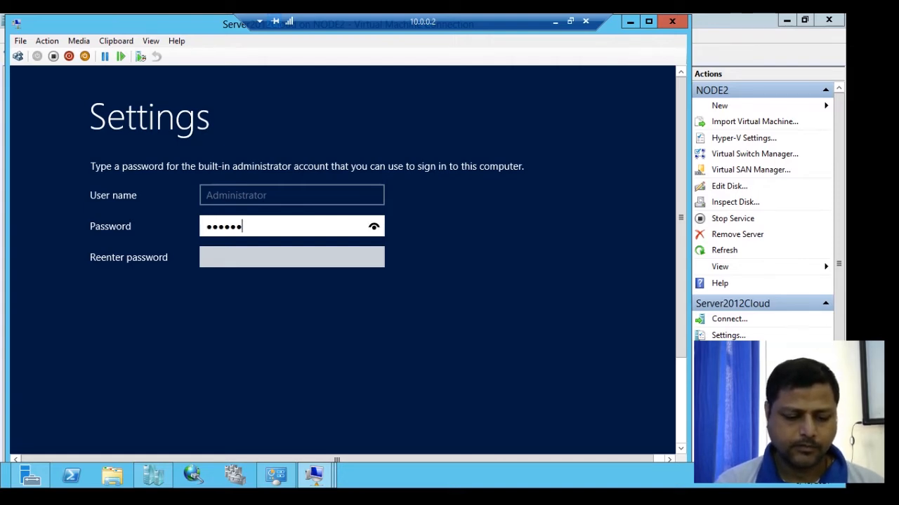
pyautogui.press('Tab')
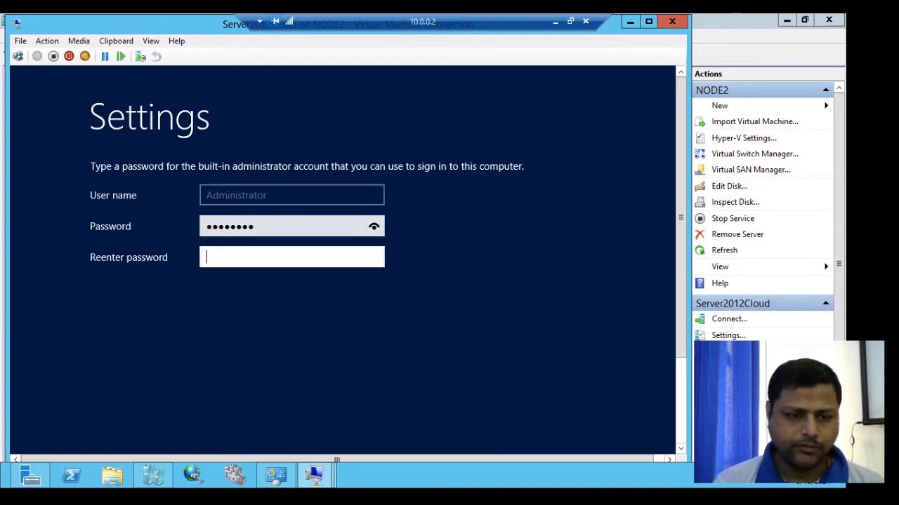
pyautogui.write('Pa$$w0rd')
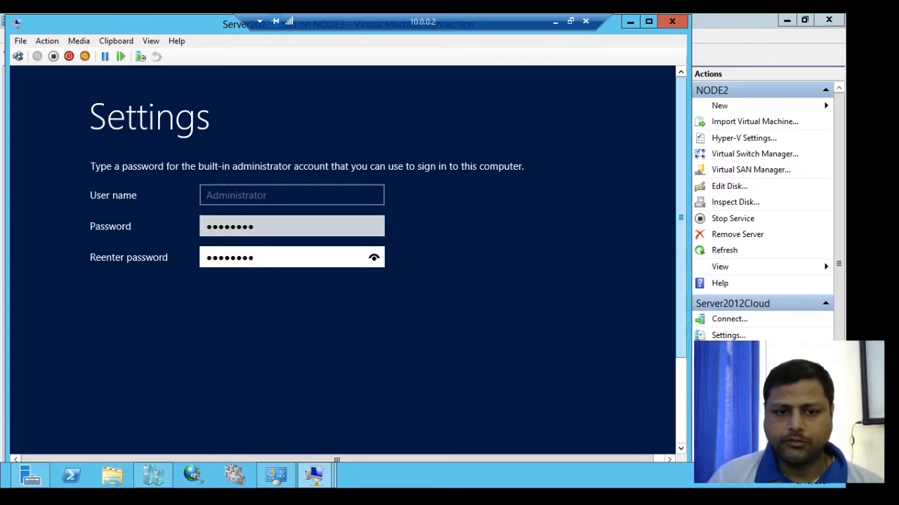
pyautogui.scroll(-3, 54, 407)
pyautogui.press('Return')
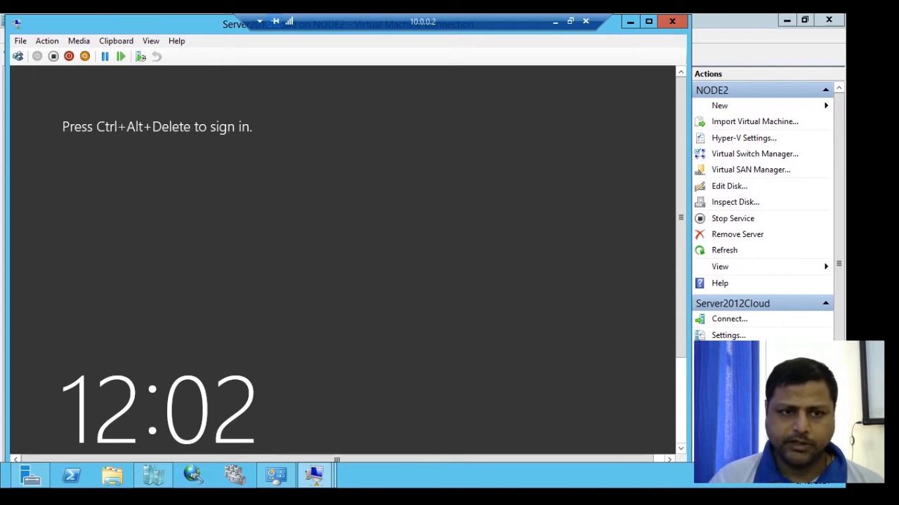
# Sign in as Administrator via the Ctrl+Alt+Delete button and show the Local Server page.
pyautogui.click(17, 56)
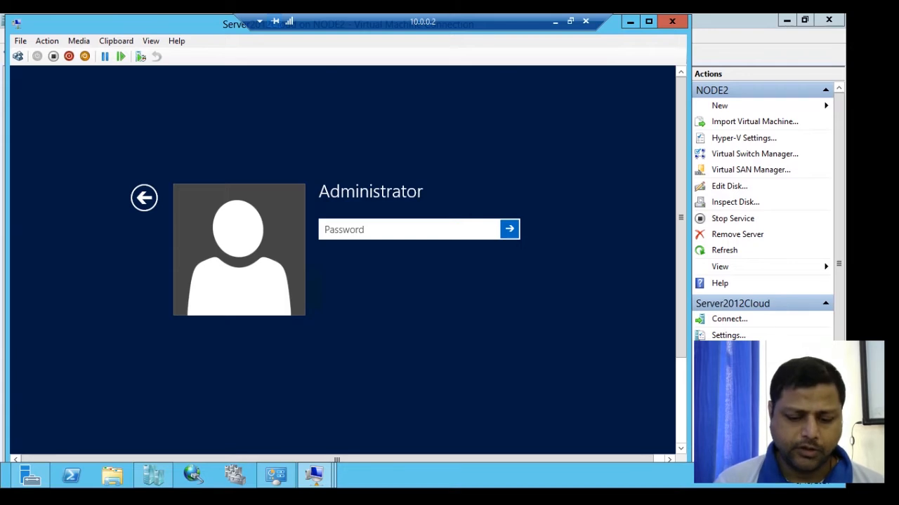
pyautogui.write('••••••••')
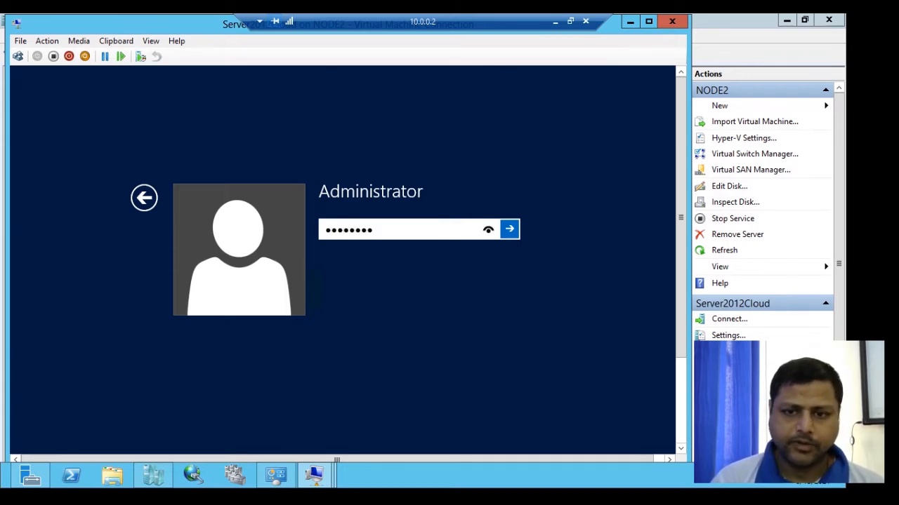
pyautogui.press('Return')
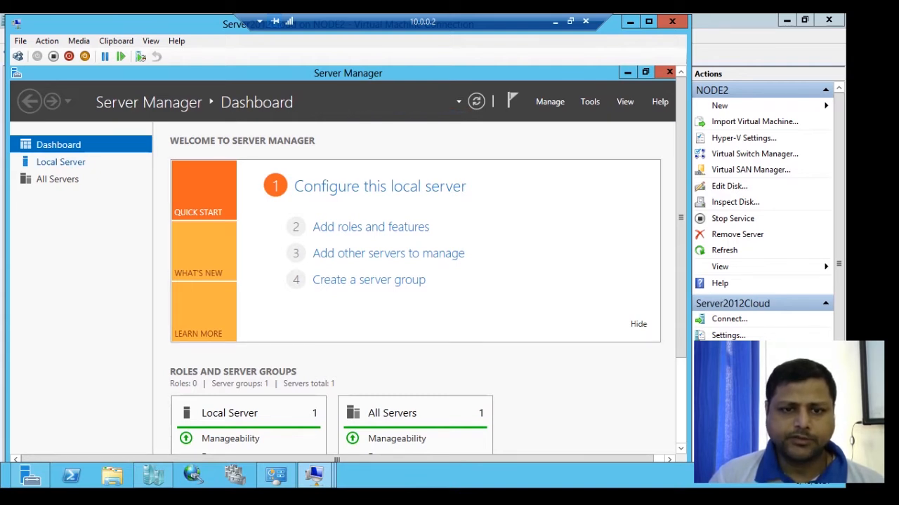
pyautogui.click(61, 163)
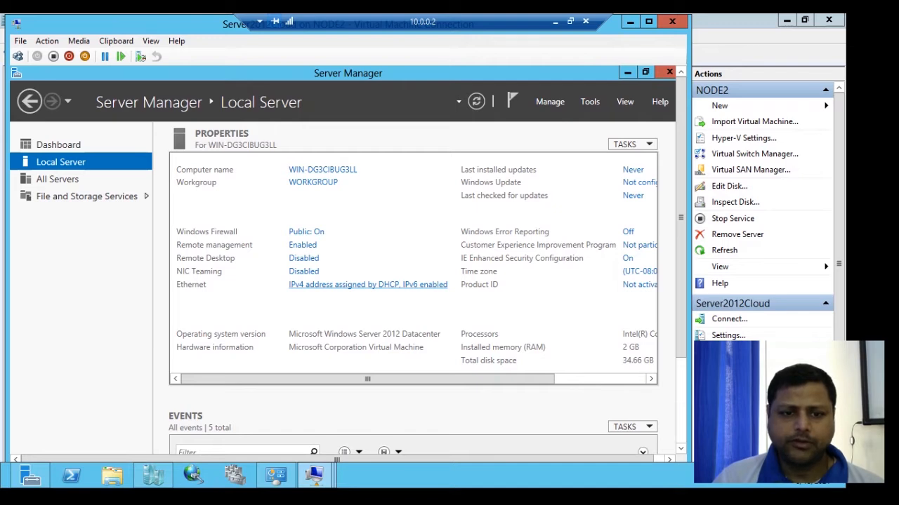
# Open the Ethernet adapter's IPv4 properties from the Local Server network connections.
pyautogui.click(367, 285)
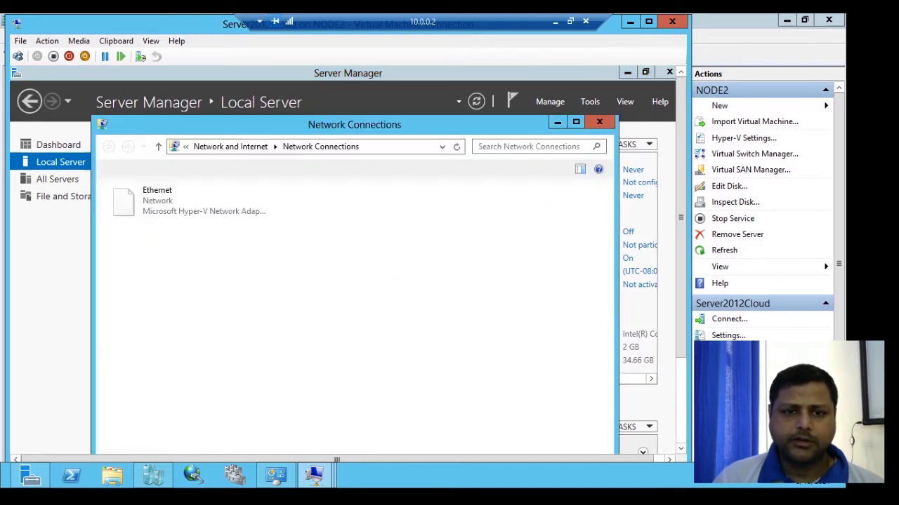
pyautogui.doubleClick(158, 200)
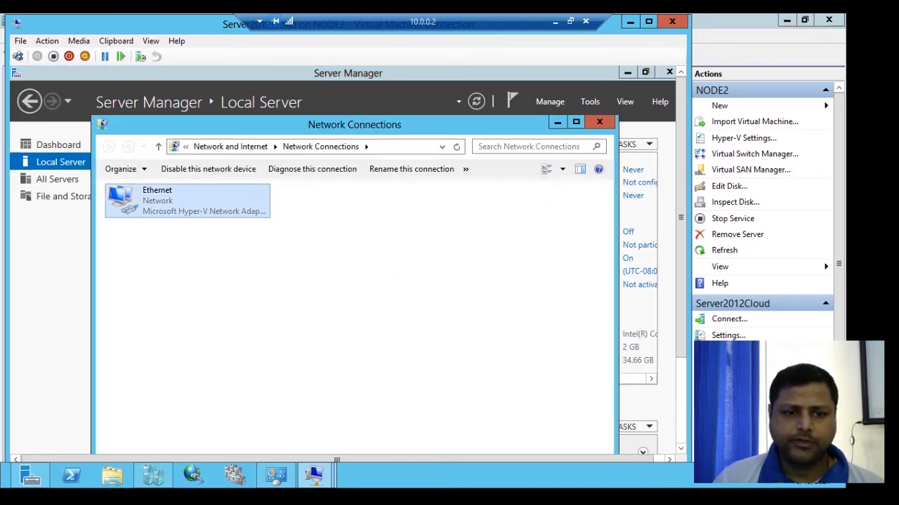
pyautogui.click(271, 421)
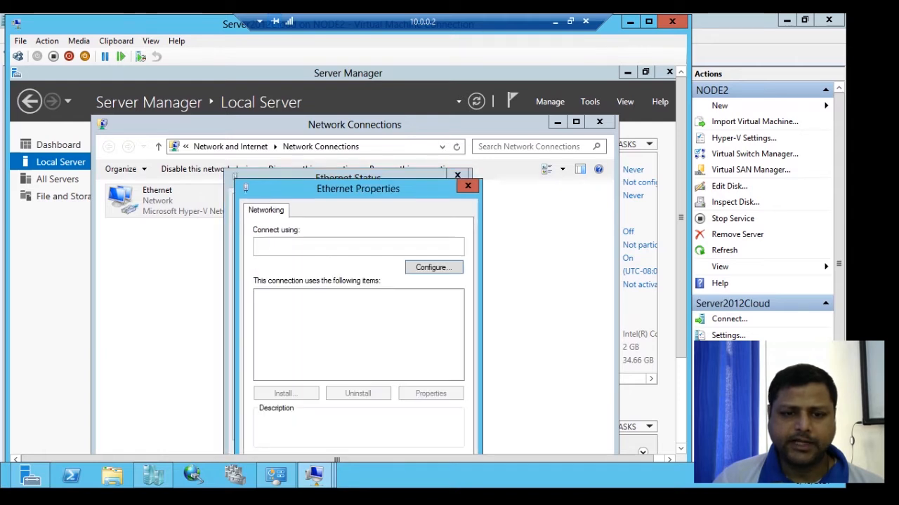
pyautogui.doubleClick(341, 374)
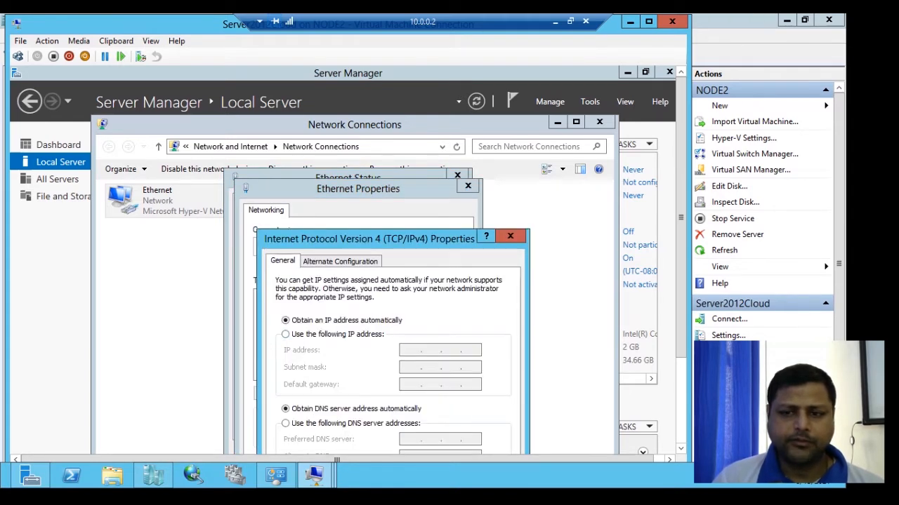
pyautogui.moveTo(680, 245); pyautogui.dragTo(680, 302)
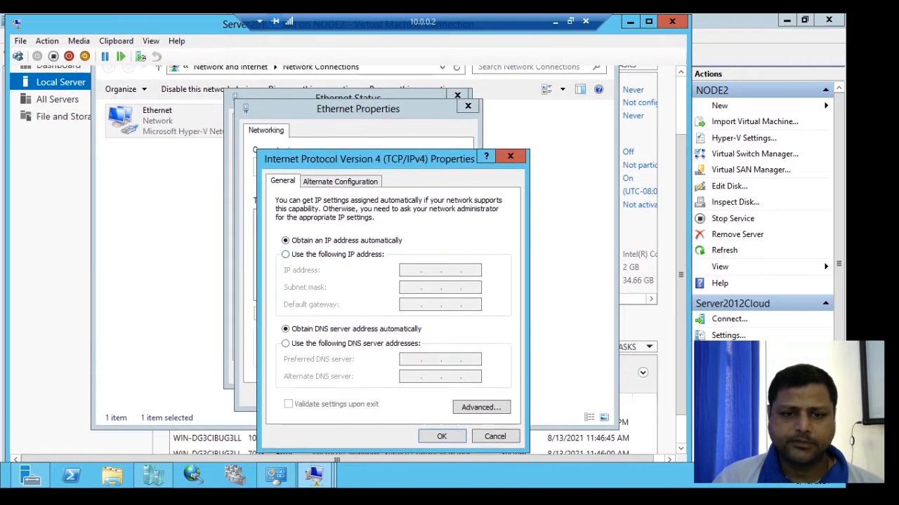
# Assign static IP 10.0.0.70, mask 255.255.0.0, preferred DNS 10.0.0.70, and save.
pyautogui.click(286, 254)
pyautogui.click(411, 270)
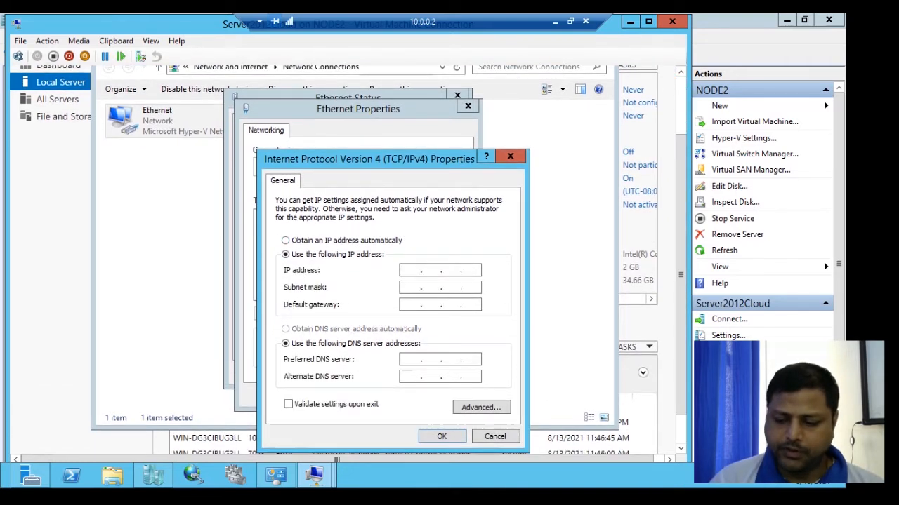
pyautogui.write('10 . 0 . 0 . ')
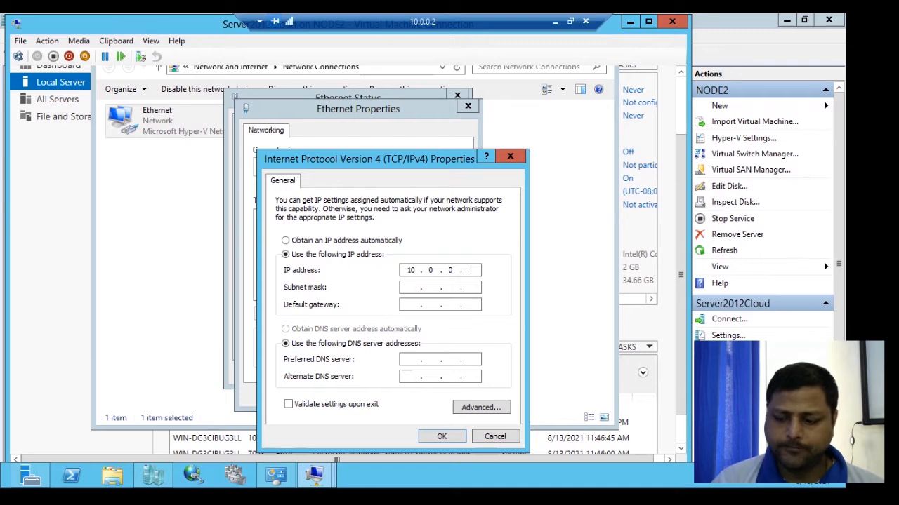
pyautogui.write('70')
pyautogui.press('Tab')
pyautogui.press('Right')
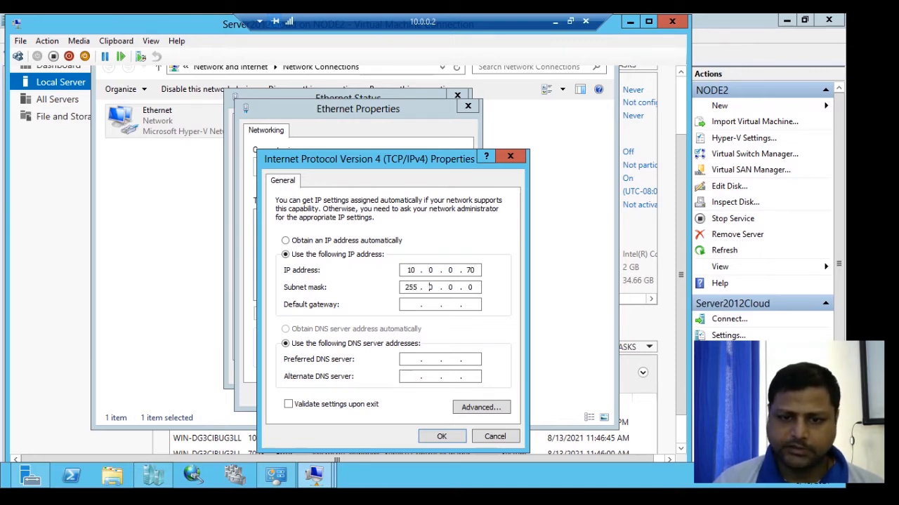
pyautogui.write('.255')
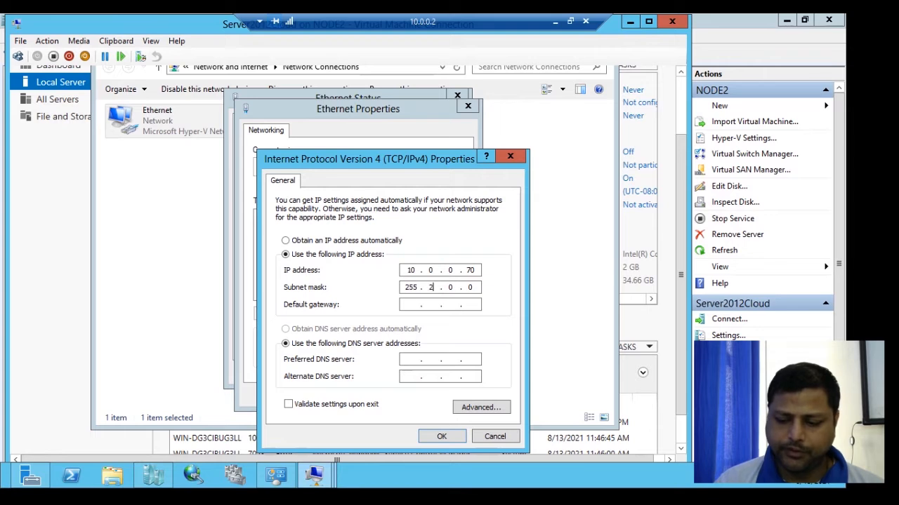
pyautogui.press('Tab')
pyautogui.press('Tab')
pyautogui.press('Tab')
pyautogui.write('10 . 0 . 0 . 70')
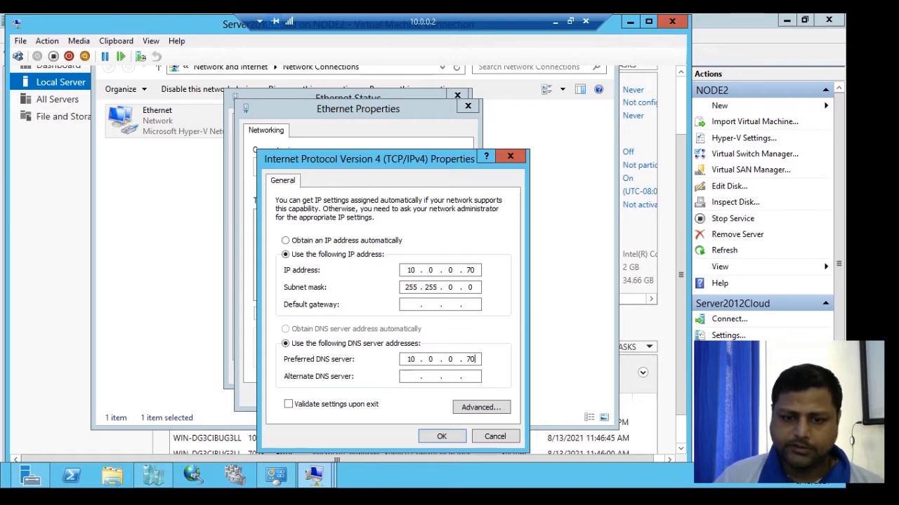
pyautogui.click(442, 436)
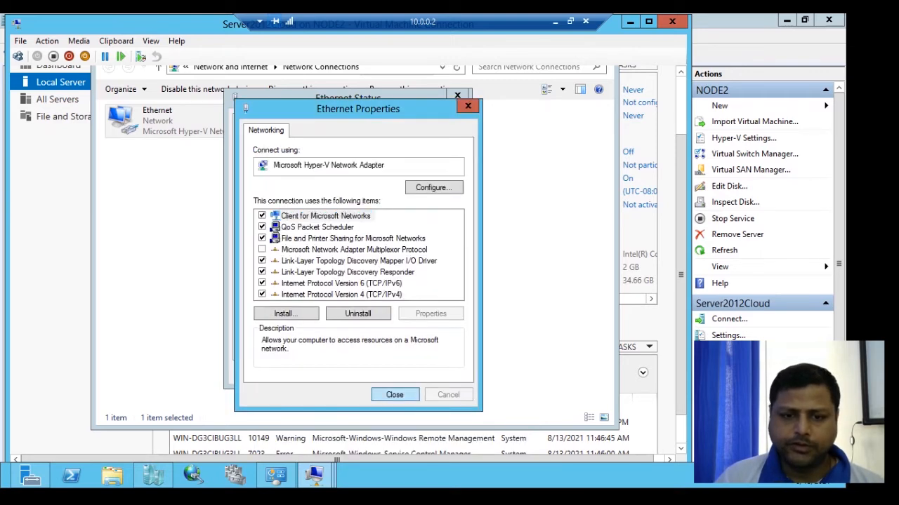
pyautogui.click(395, 395)
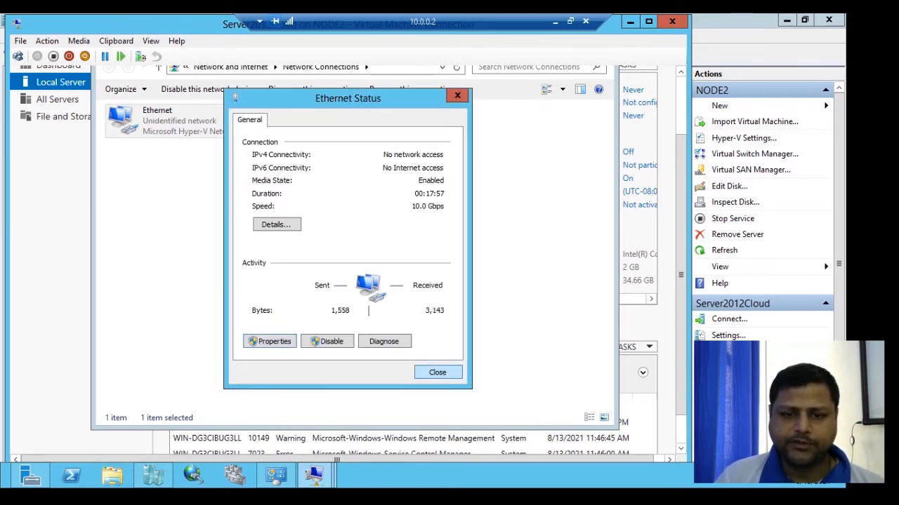
pyautogui.click(438, 372)
pyautogui.moveTo(680, 274); pyautogui.dragTo(681, 217)
# Close the Network Connections window to return to Server Manager's Local Server page.
pyautogui.click(599, 121)
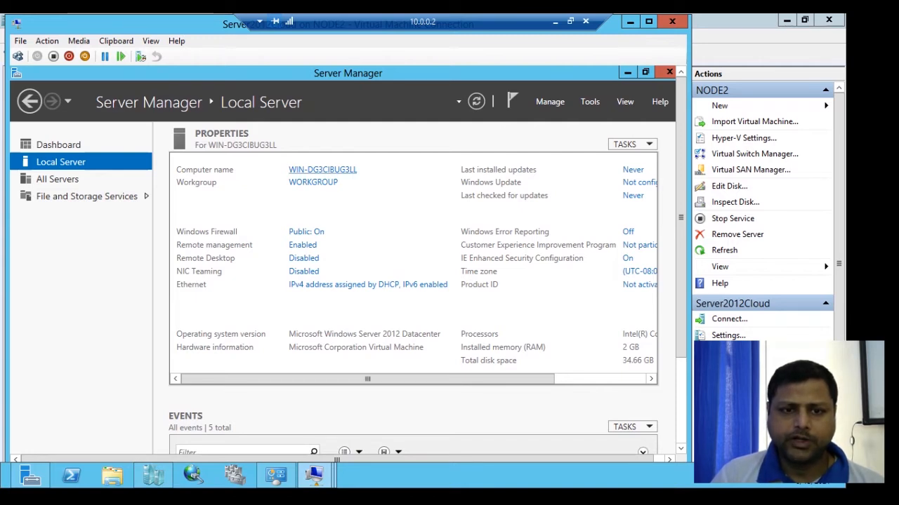
# Change the computer name to Cloud_Server, accept the naming warning, and restart now.
pyautogui.click(322, 170)
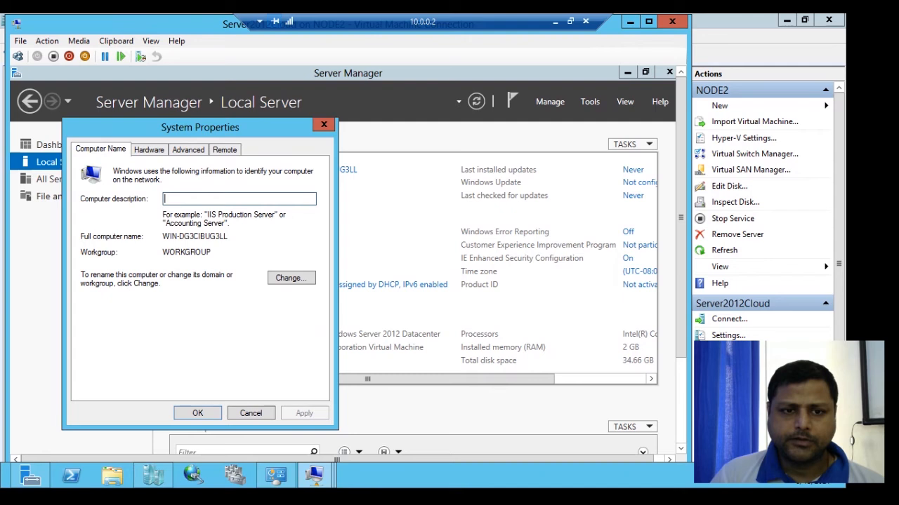
pyautogui.click(290, 278)
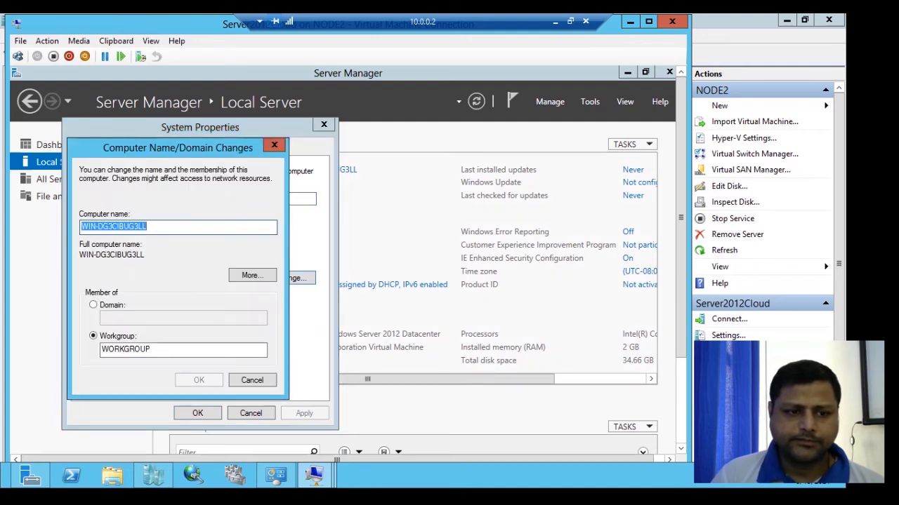
pyautogui.press('BackSpace')
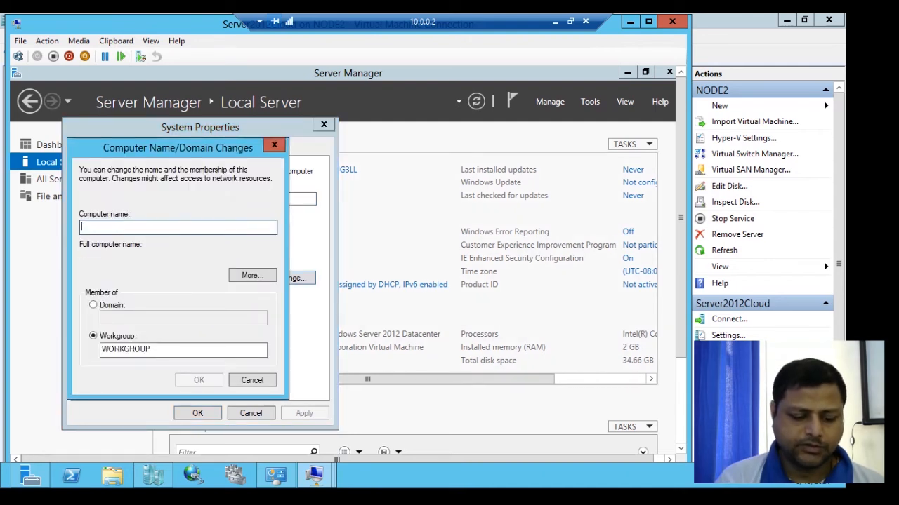
pyautogui.write('Clou')
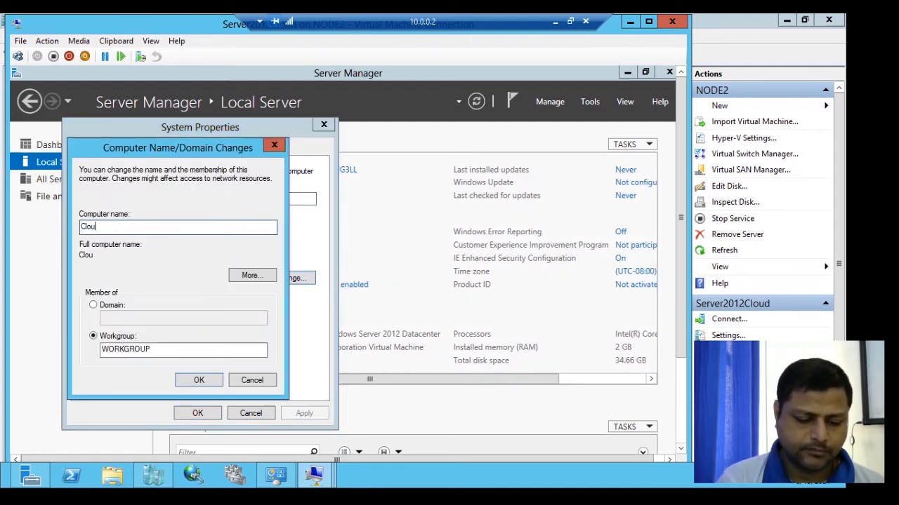
pyautogui.write('dSer')
pyautogui.press('BackSpace')
pyautogui.press('BackSpace')
pyautogui.press('BackSpace')
pyautogui.press('BackSpace')
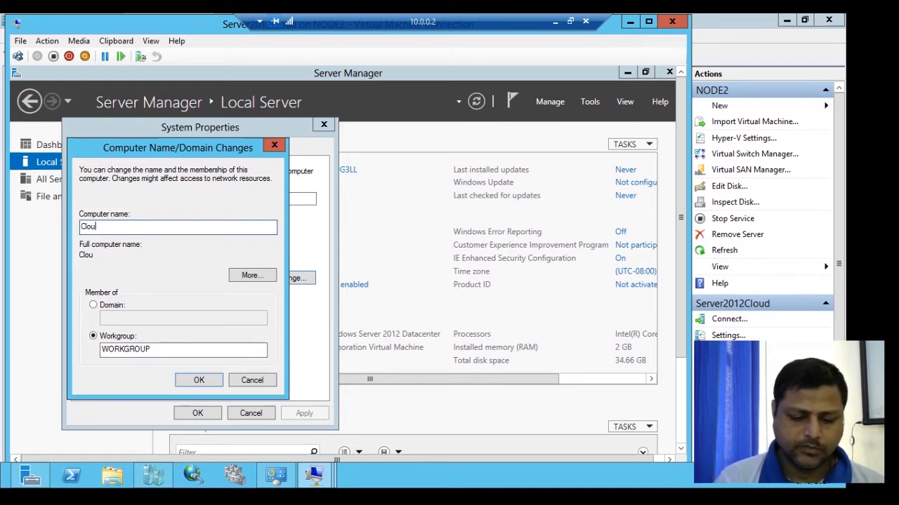
pyautogui.write('d')
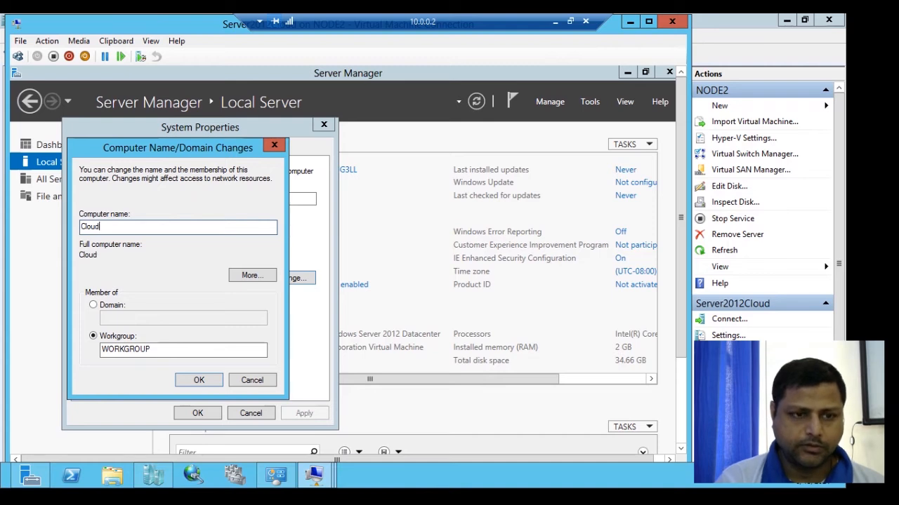
pyautogui.write('_')
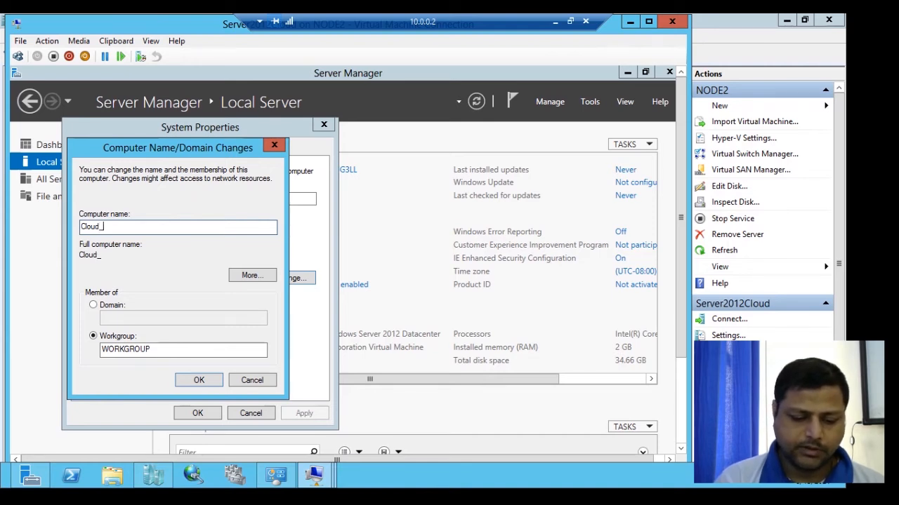
pyautogui.write('Server')
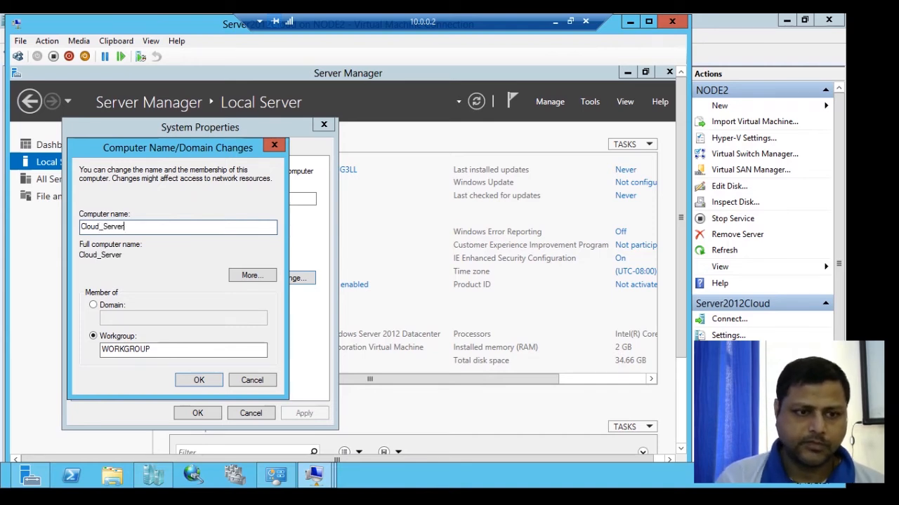
pyautogui.click(199, 380)
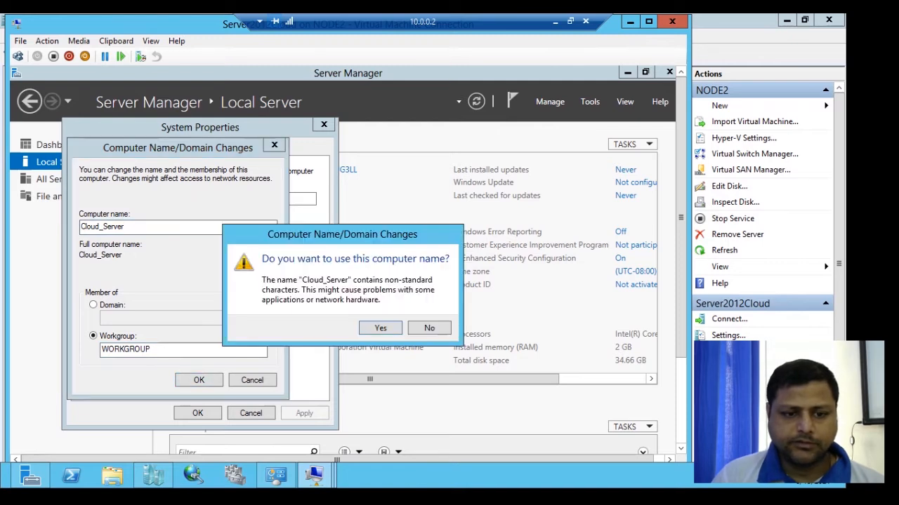
pyautogui.click(379, 328)
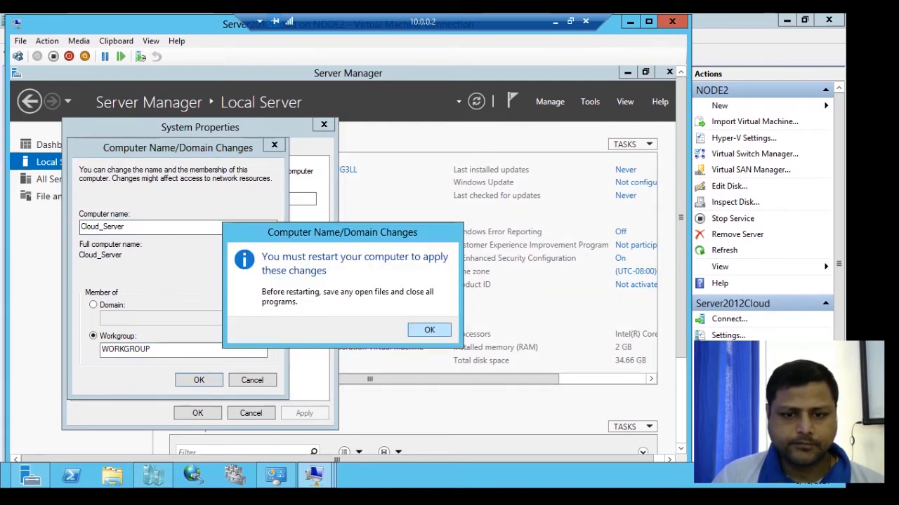
pyautogui.click(427, 328)
pyautogui.click(197, 414)
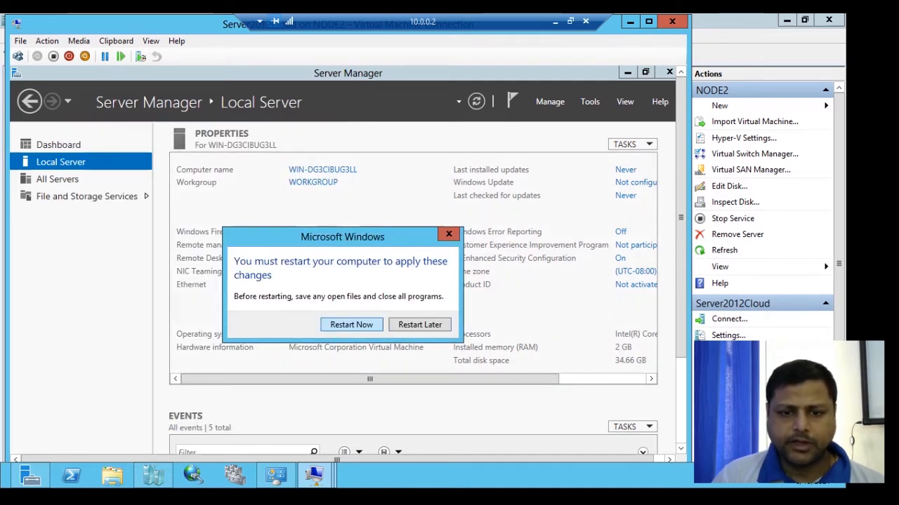
pyautogui.click(352, 325)
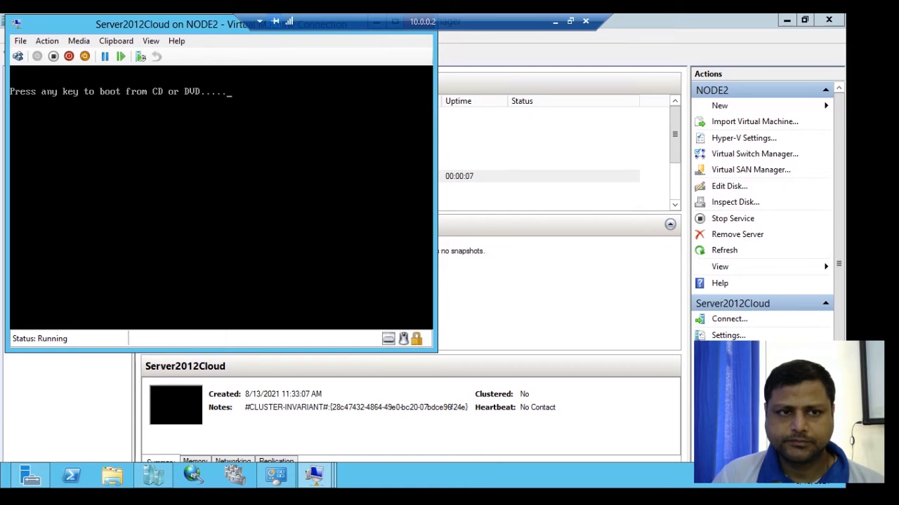
# After the reboot, dismiss the mouse notice and sign in as Administrator with the password.
pyautogui.press('Return')
pyautogui.moveTo(681, 218); pyautogui.dragTo(681, 241)
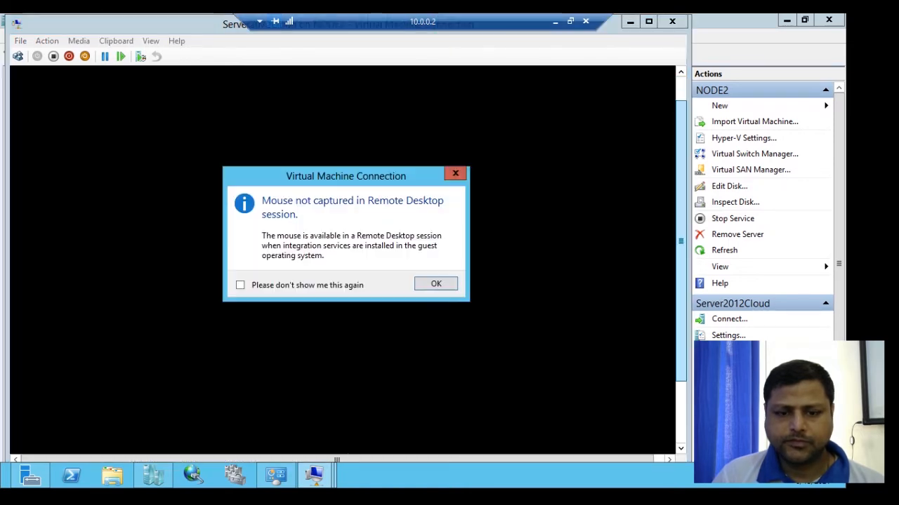
pyautogui.press('Return')
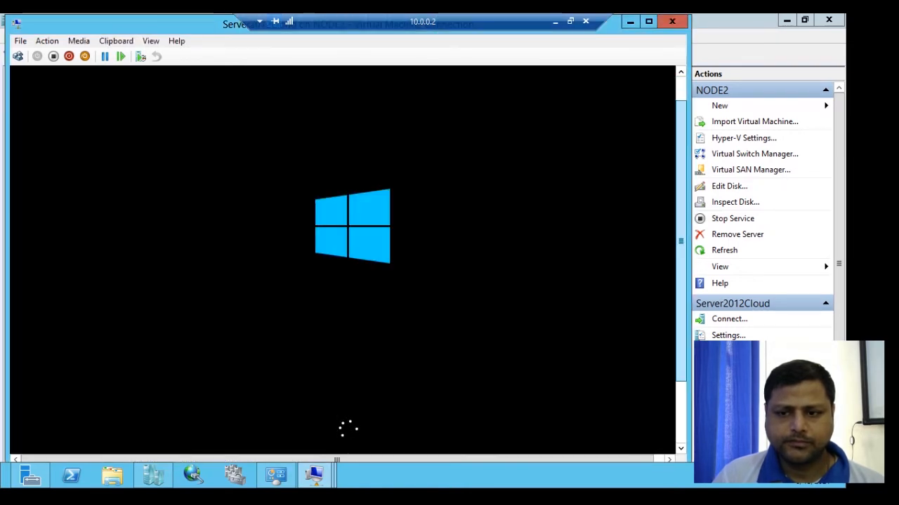
pyautogui.moveTo(681, 241); pyautogui.dragTo(680, 302)
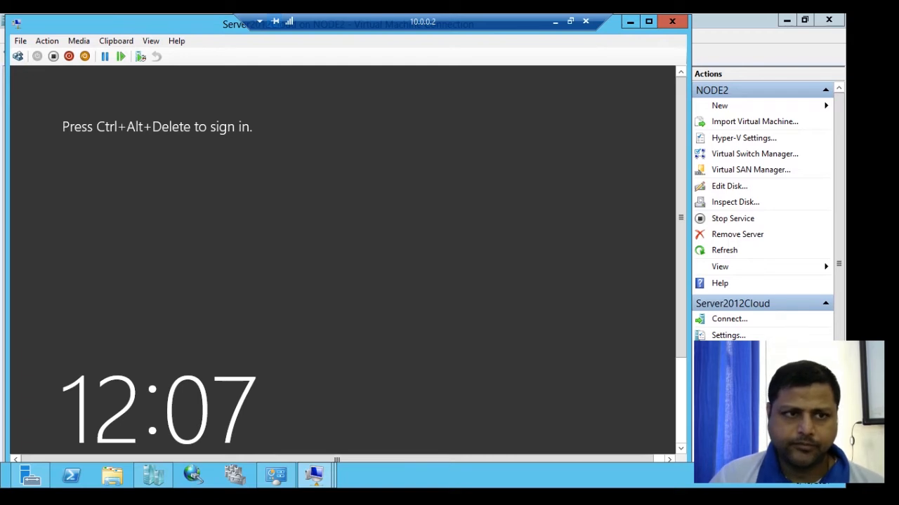
pyautogui.click(17, 56)
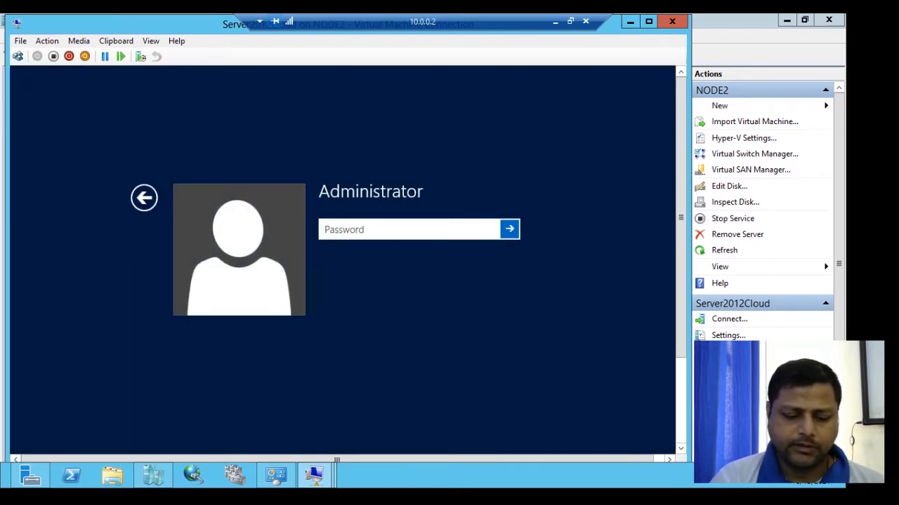
pyautogui.write('Pa$$w0rd')
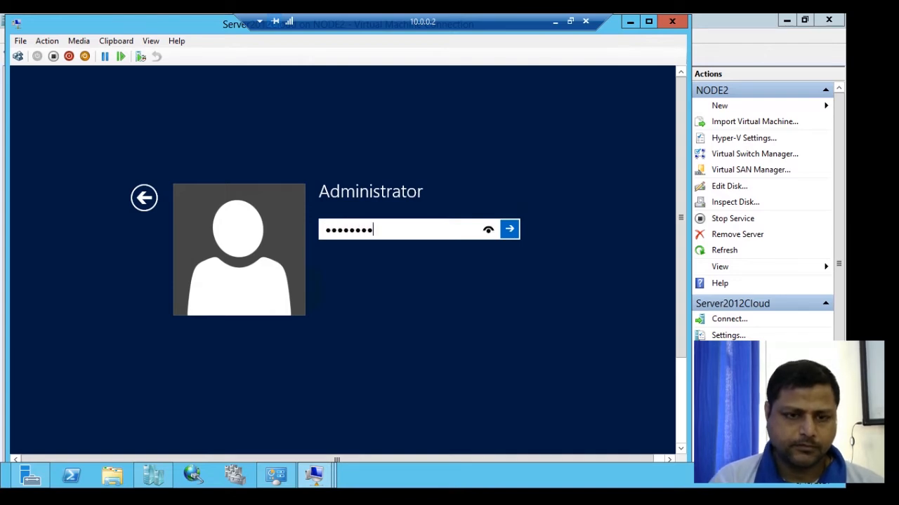
pyautogui.press('Return')
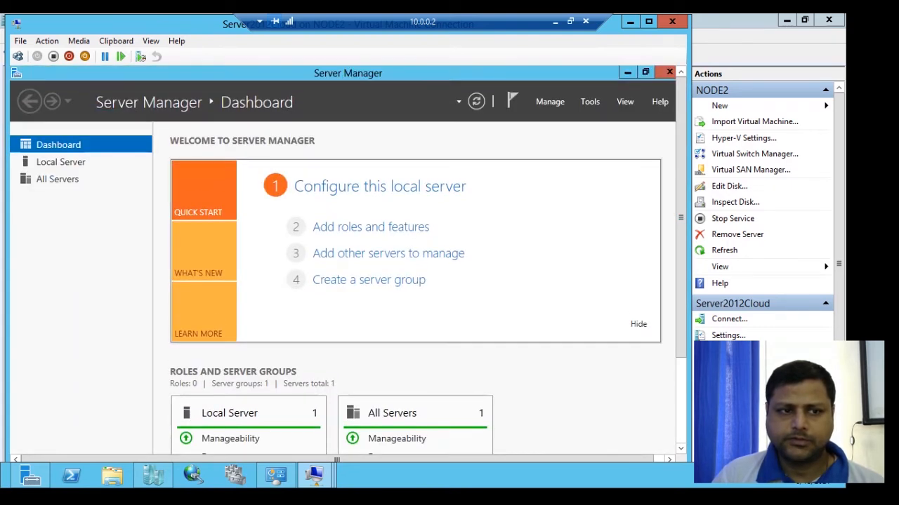
# Check the Cloud_Server name and 10.0.0.70 address on Local Server, then start Manage > Add Roles and Features.
pyautogui.click(60, 162)
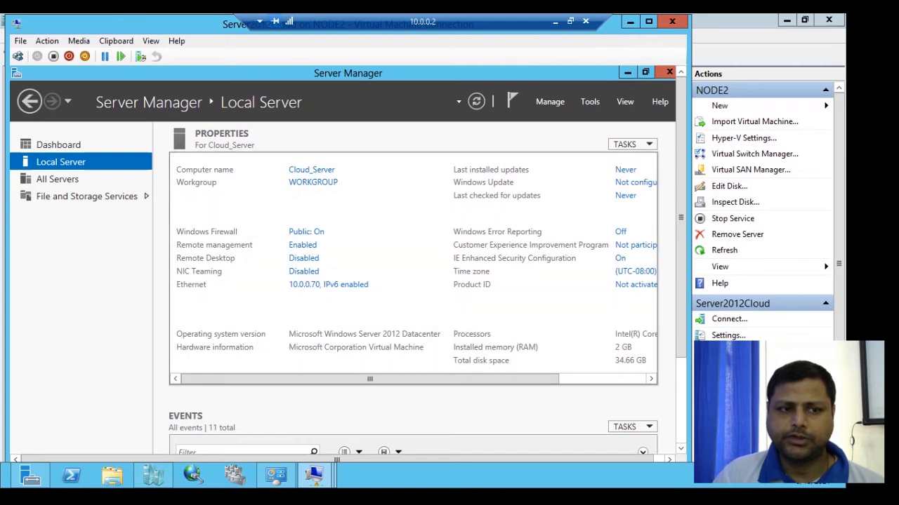
pyautogui.click(550, 102)
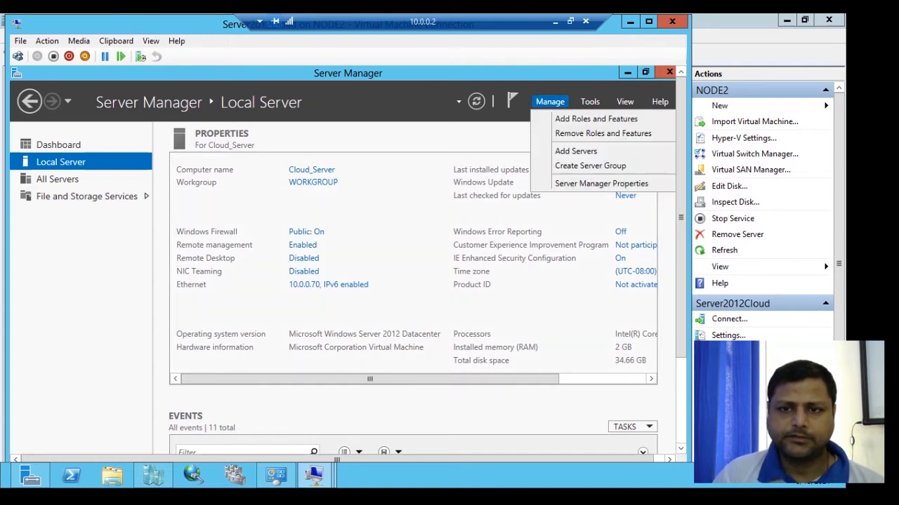
pyautogui.click(596, 119)
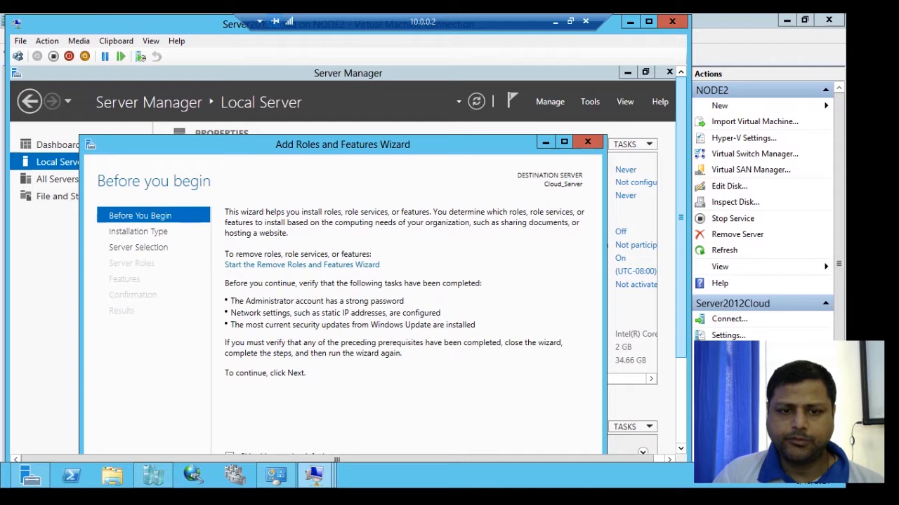
# Advance to Server Roles and select DNS Server and Active Directory Domain Services with their required features.
pyautogui.scroll(-3, 348, 243)
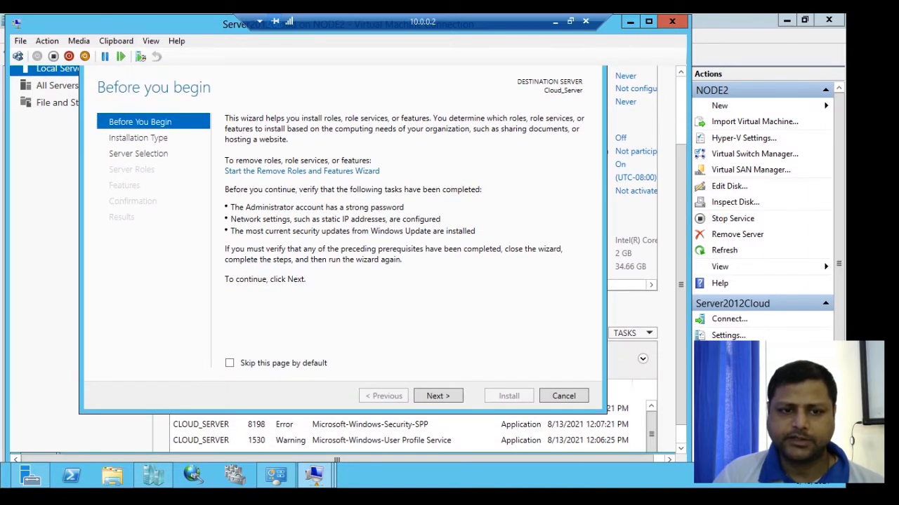
pyautogui.click(438, 396)
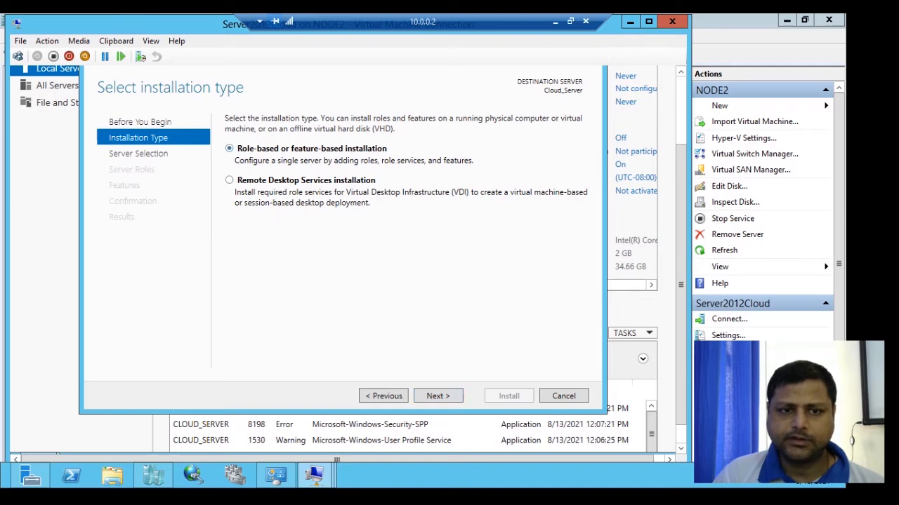
pyautogui.click(438, 396)
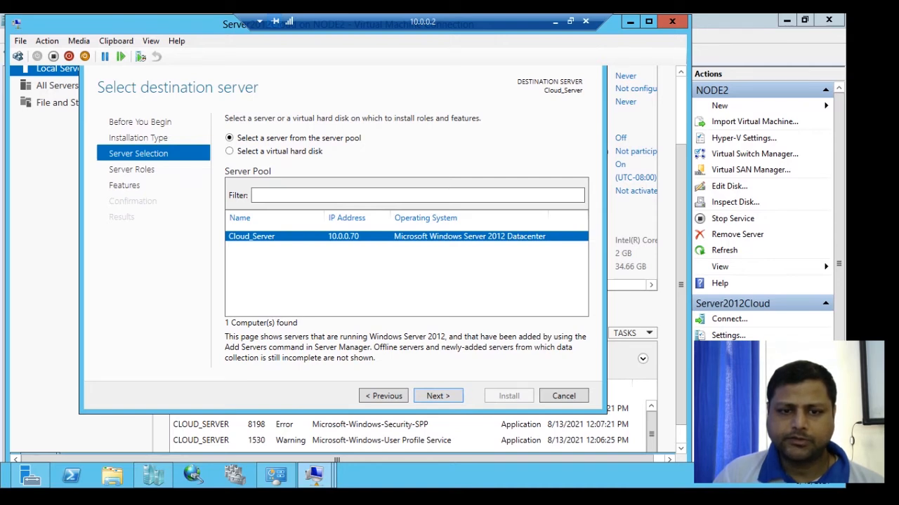
pyautogui.click(438, 396)
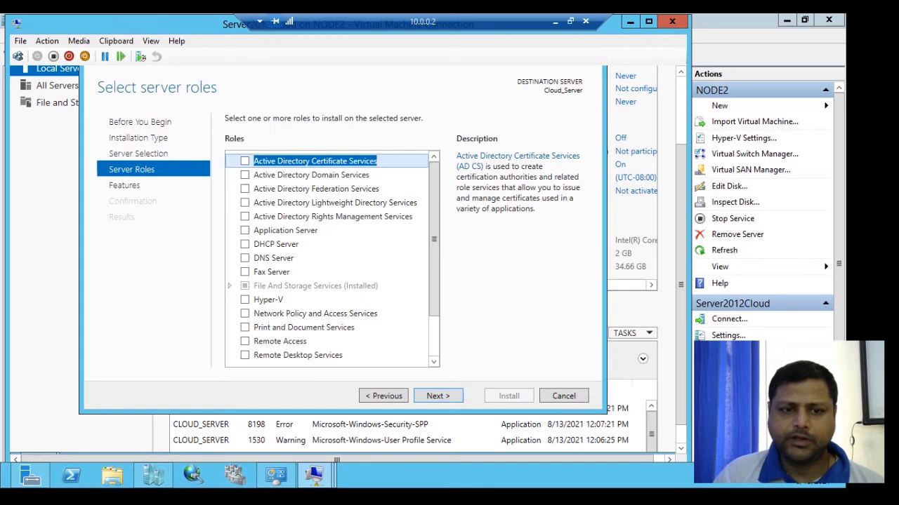
pyautogui.click(244, 258)
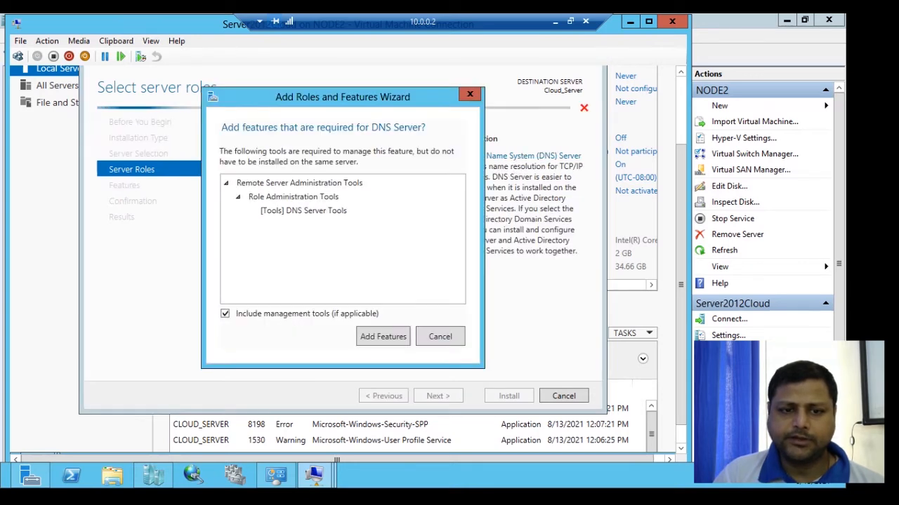
pyautogui.click(383, 337)
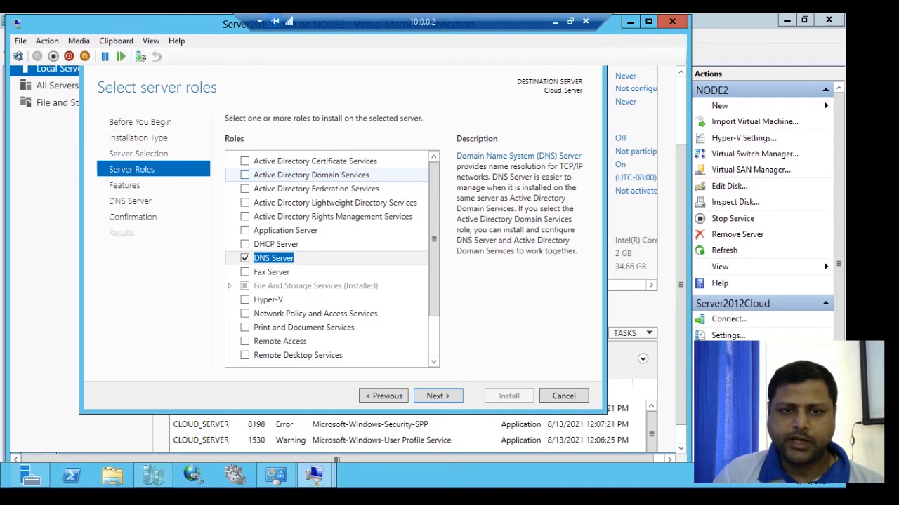
pyautogui.click(244, 175)
pyautogui.click(381, 343)
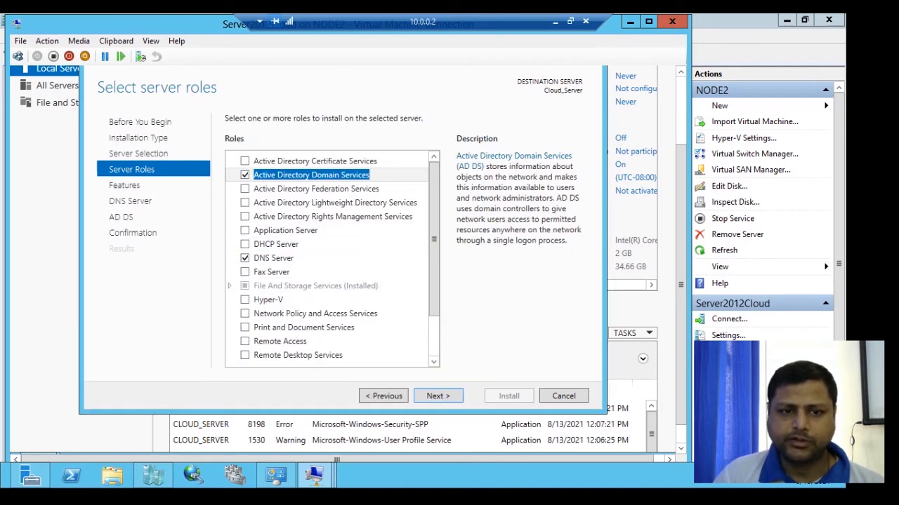
# Pass the Features and information pages, allow automatic restart, and begin the installation.
pyautogui.click(438, 396)
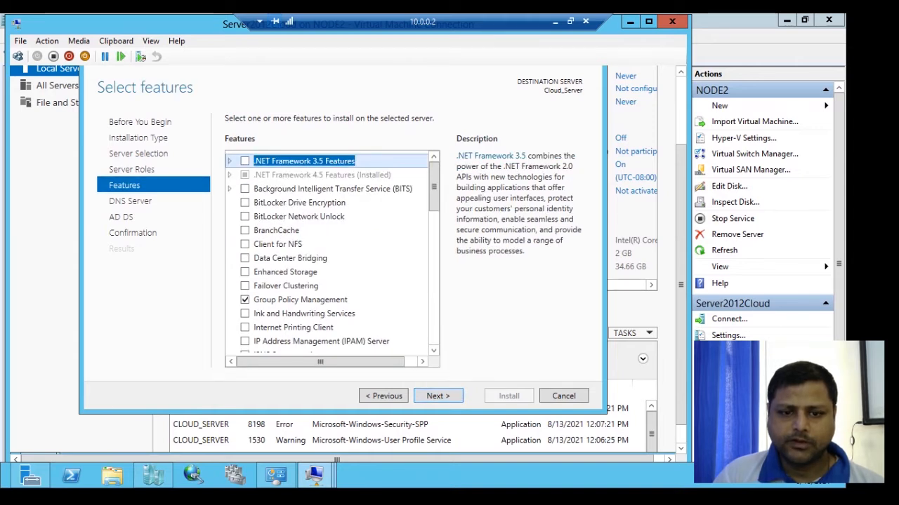
pyautogui.click(438, 396)
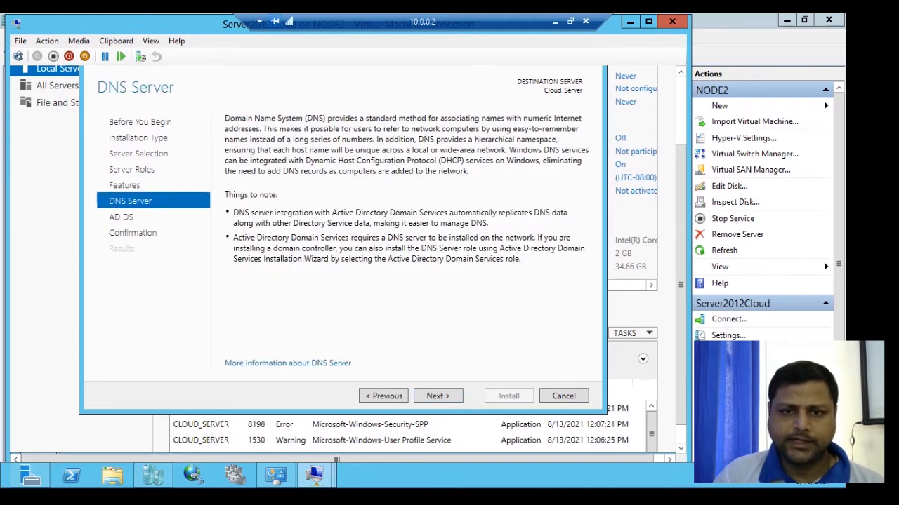
pyautogui.click(437, 396)
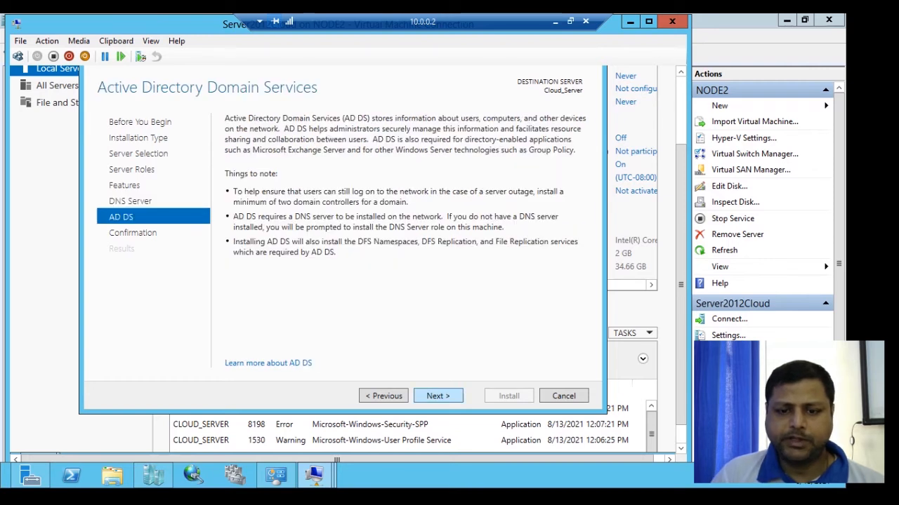
pyautogui.click(437, 396)
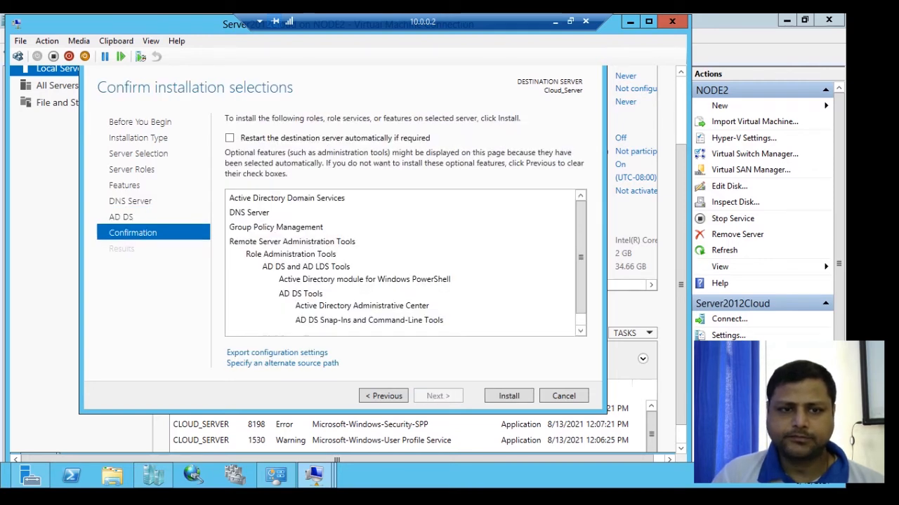
pyautogui.click(229, 137)
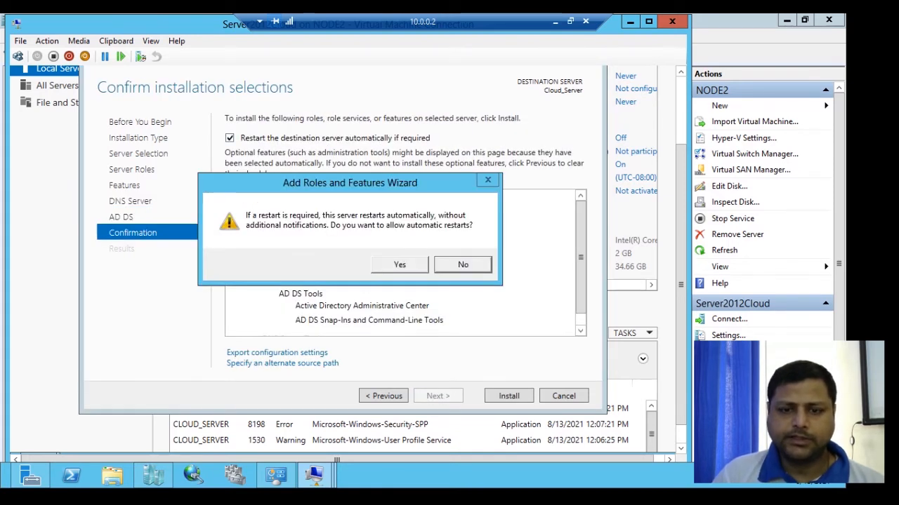
pyautogui.click(399, 264)
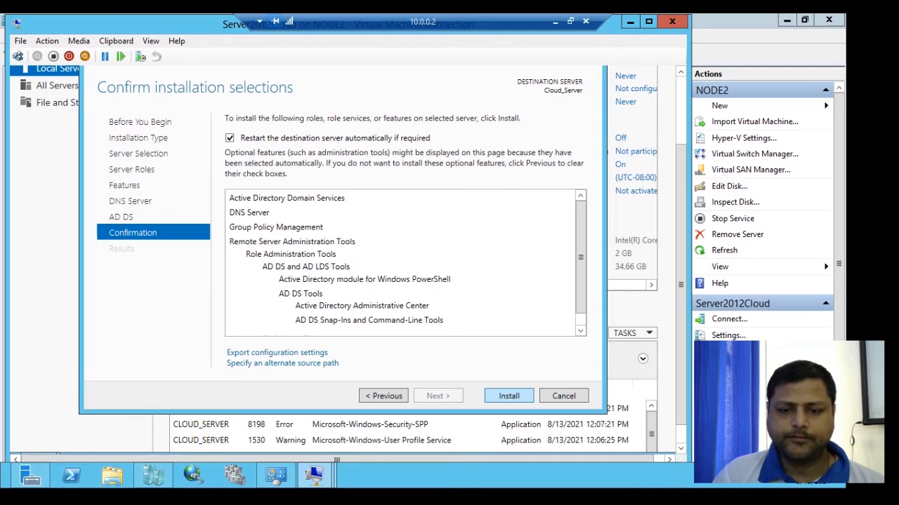
pyautogui.click(508, 396)
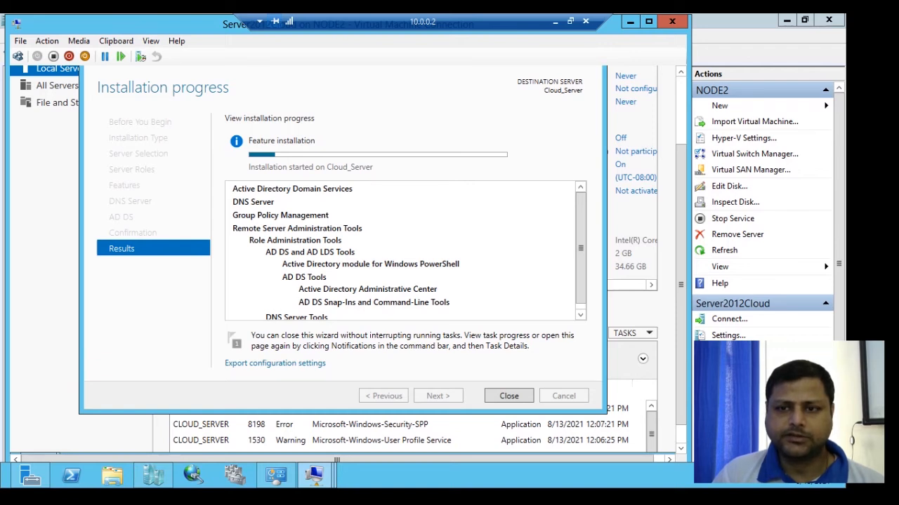
# Once the AD DS and DNS installation succeeds, close the wizard and launch Active Directory Users and Computers.
pyautogui.moveTo(680, 266); pyautogui.dragTo(680, 196)
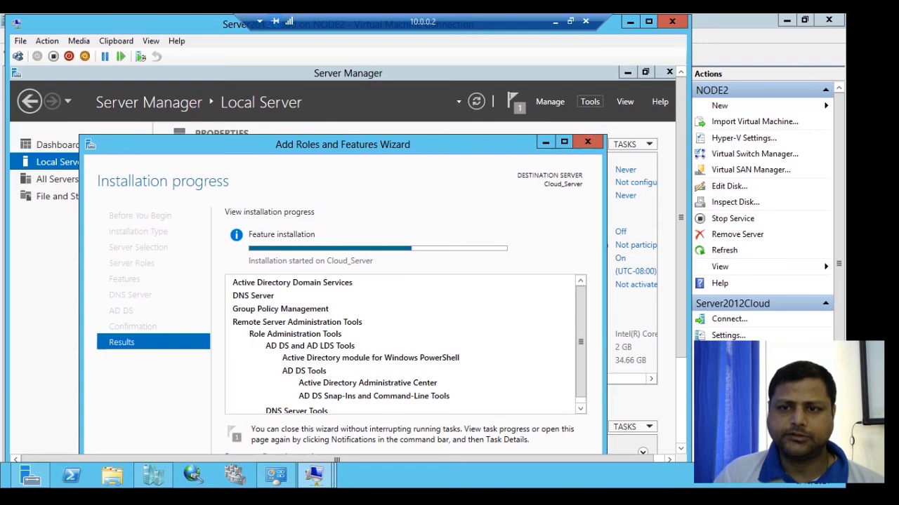
pyautogui.click(590, 101)
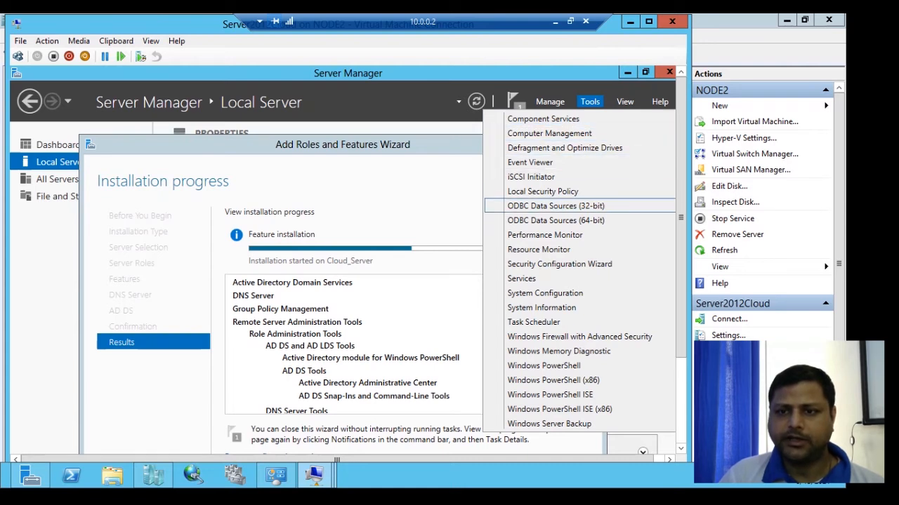
pyautogui.moveTo(681, 207); pyautogui.dragTo(680, 261)
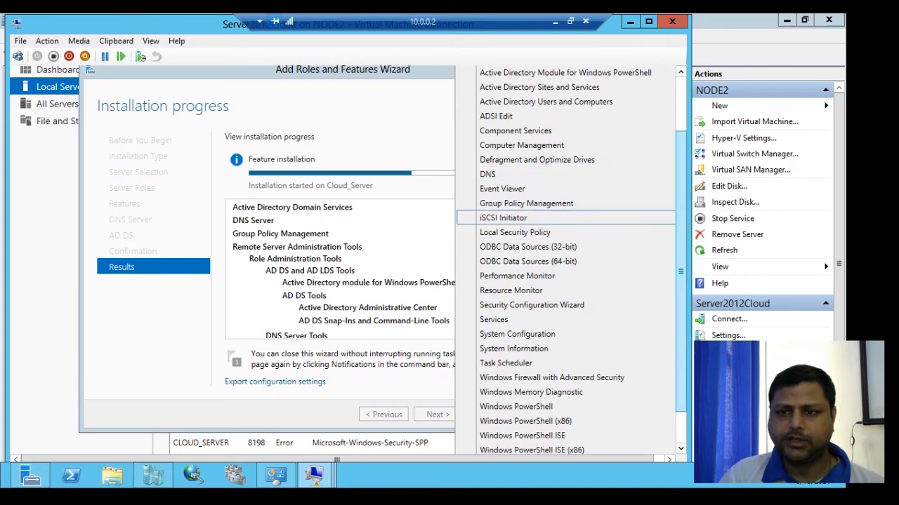
pyautogui.moveTo(681, 218); pyautogui.dragTo(681, 193)
pyautogui.moveTo(681, 247); pyautogui.dragTo(681, 218)
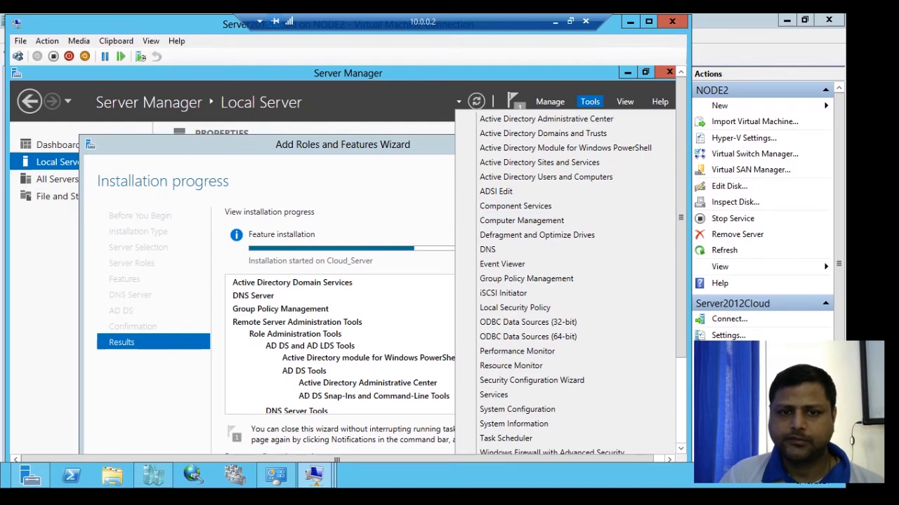
pyautogui.click(590, 102)
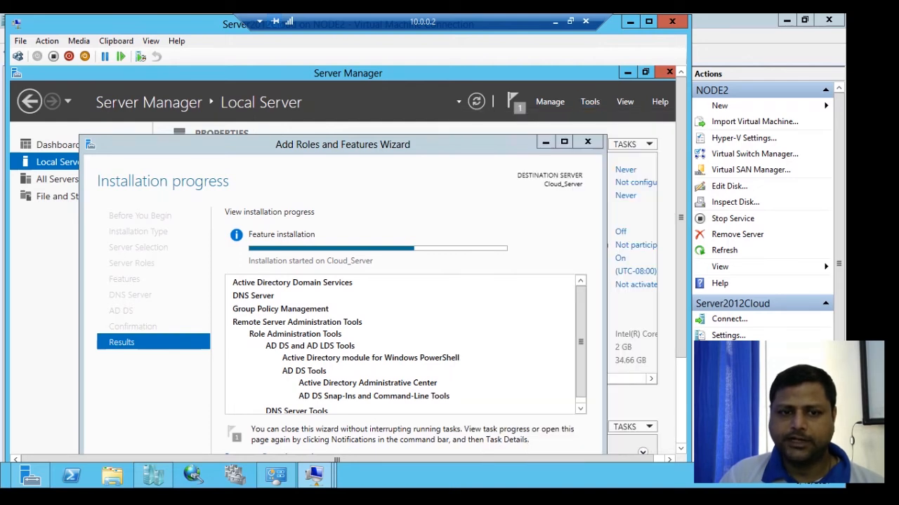
pyautogui.moveTo(428, 145); pyautogui.dragTo(431, 117)
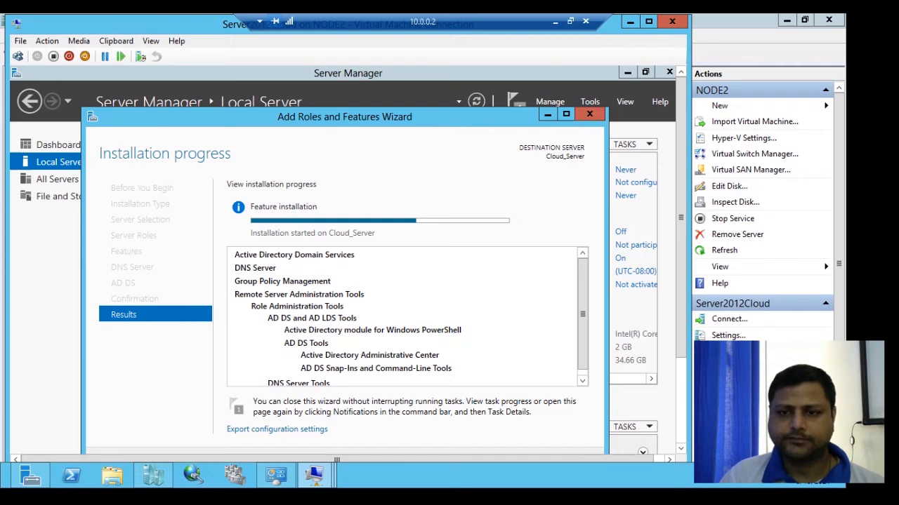
pyautogui.moveTo(680, 217)
pyautogui.mouseDown()
pyautogui.moveTo(680, 277)
pyautogui.moveTo(680, 230)
pyautogui.mouseUp()
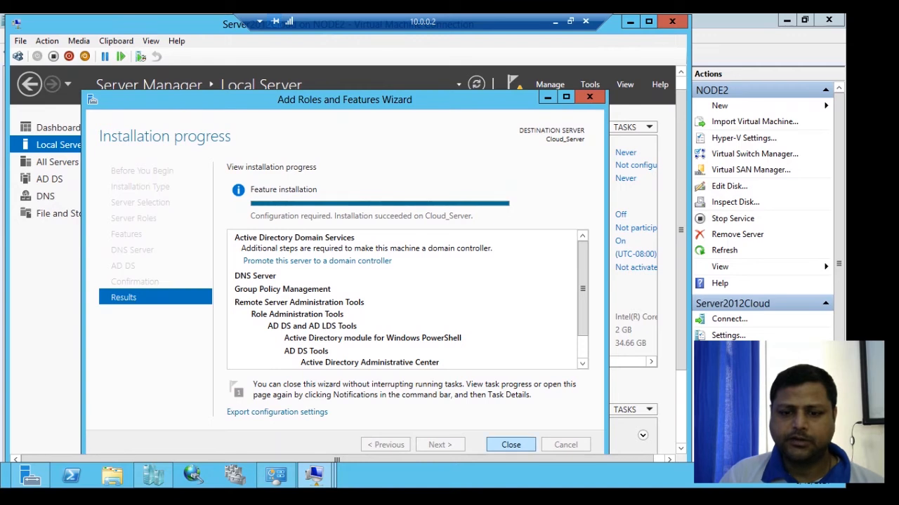
pyautogui.click(511, 445)
pyautogui.click(590, 85)
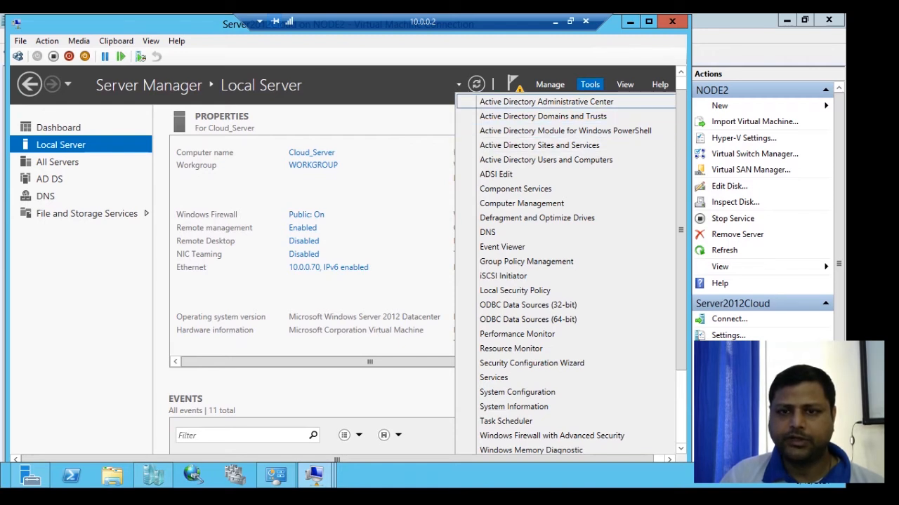
pyautogui.click(546, 101)
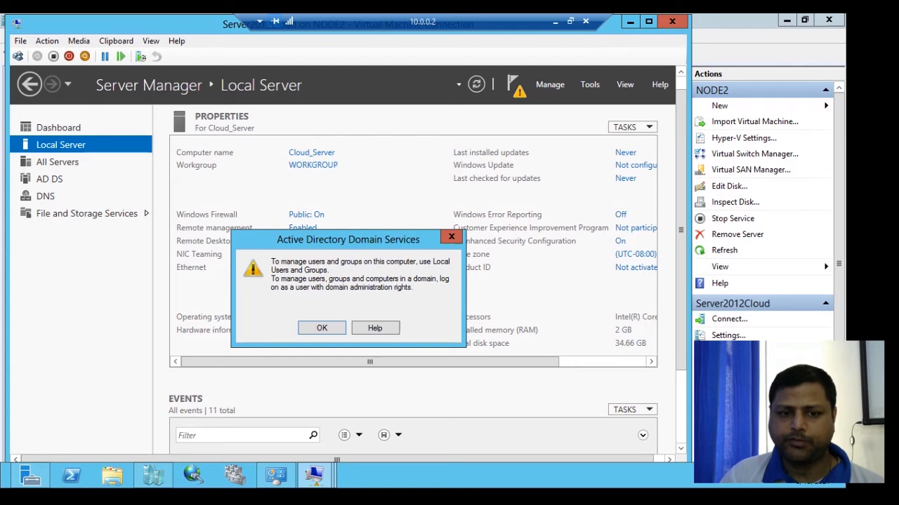
# Close ADUC, confirm Cloud_Server is in WORKGROUP via System Properties, then show the post-deployment notification.
pyautogui.press('Return')
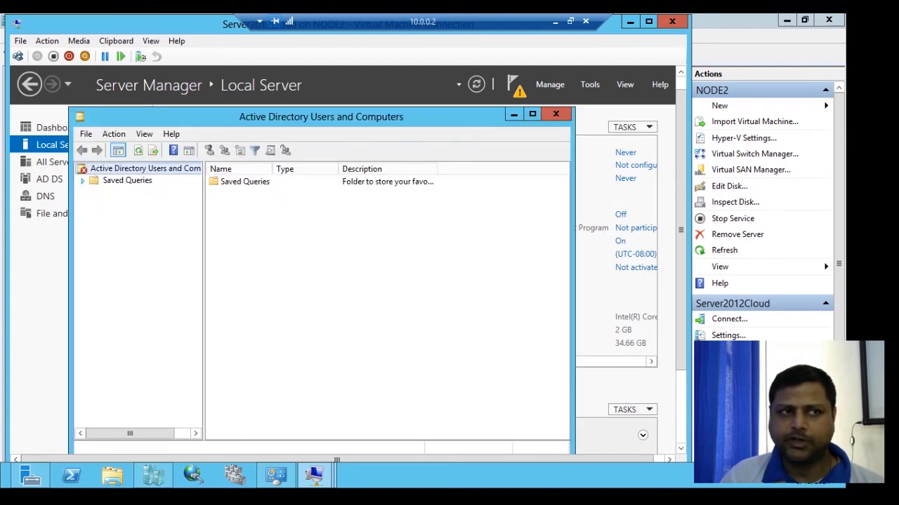
pyautogui.click(556, 113)
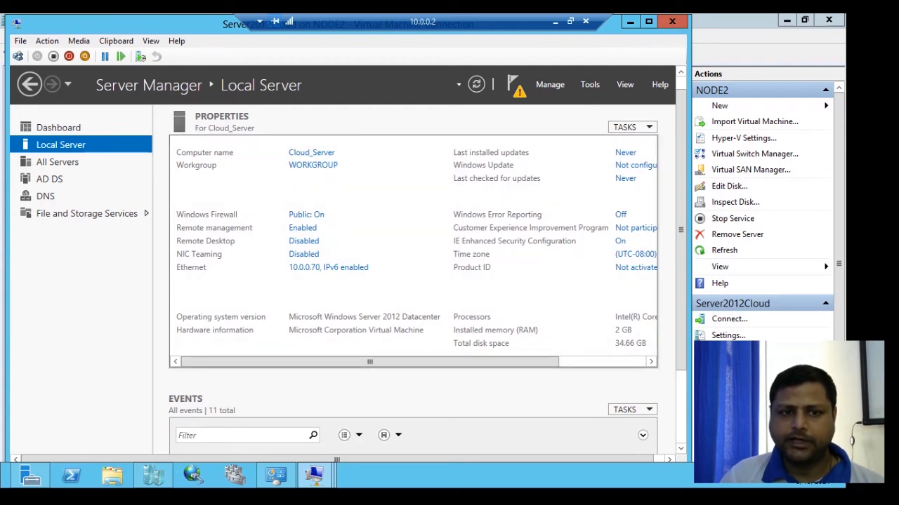
pyautogui.click(311, 153)
pyautogui.click(290, 261)
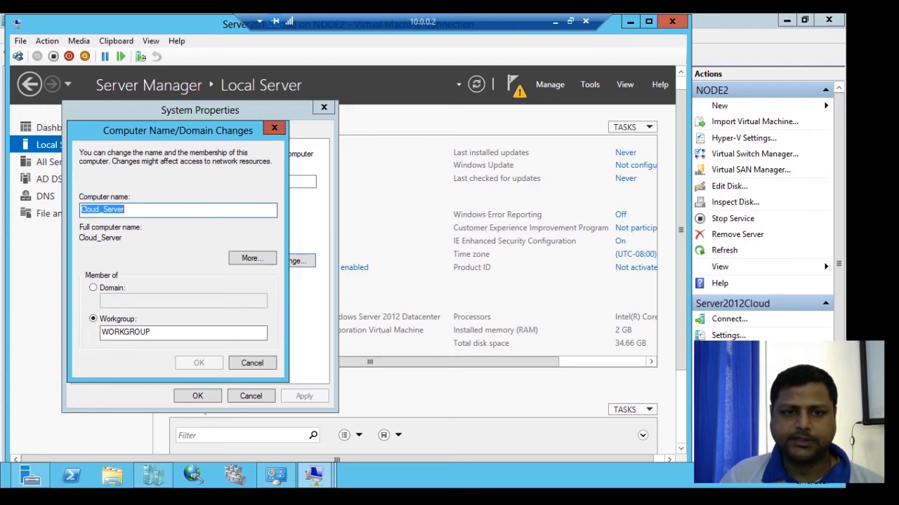
pyautogui.click(274, 127)
pyautogui.click(323, 108)
pyautogui.click(515, 86)
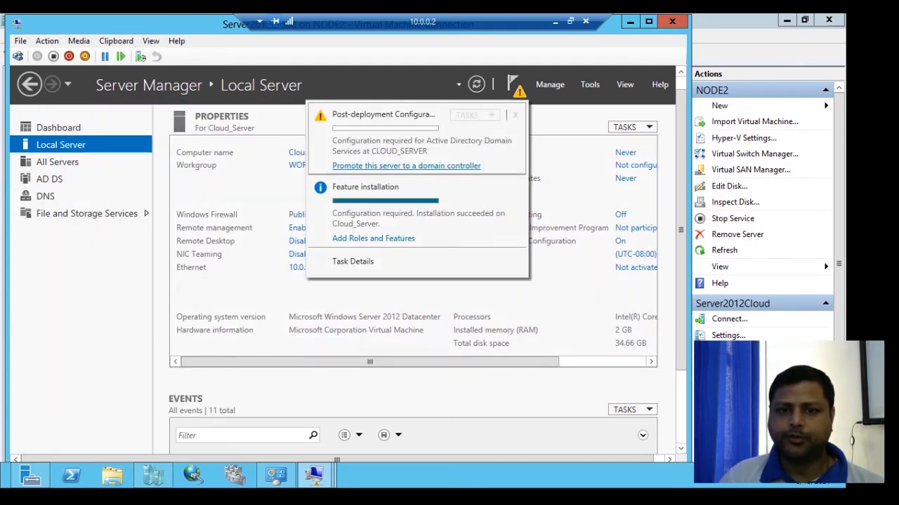
# Launch the promotion wizard and add a new forest with root domain bluecrest.com.
pyautogui.click(406, 166)
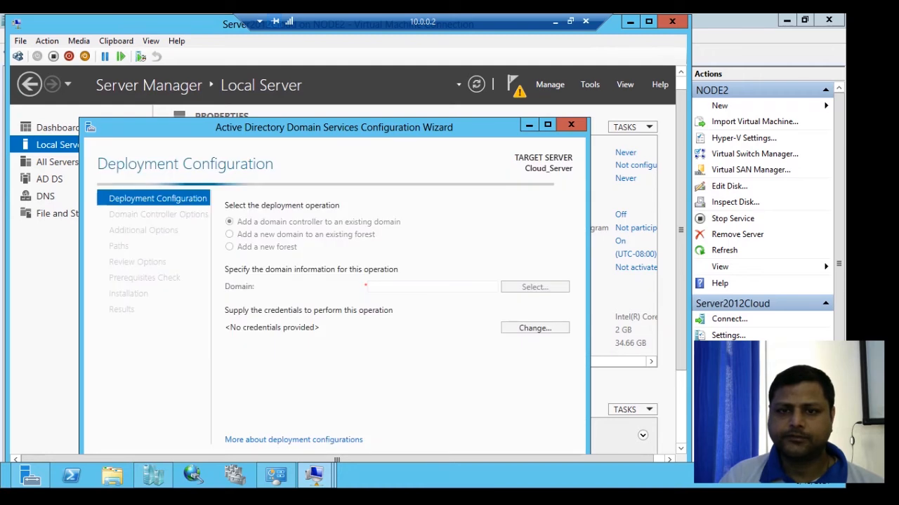
pyautogui.moveTo(680, 230); pyautogui.dragTo(680, 274)
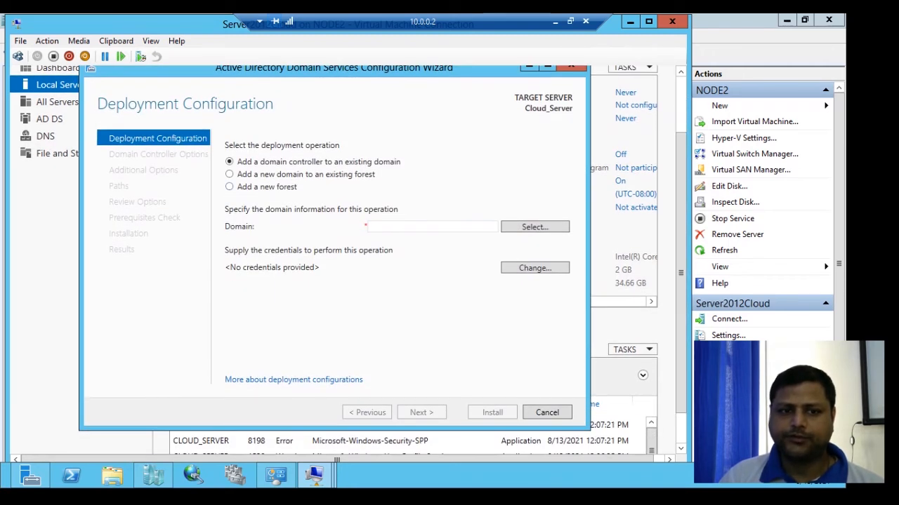
pyautogui.click(229, 186)
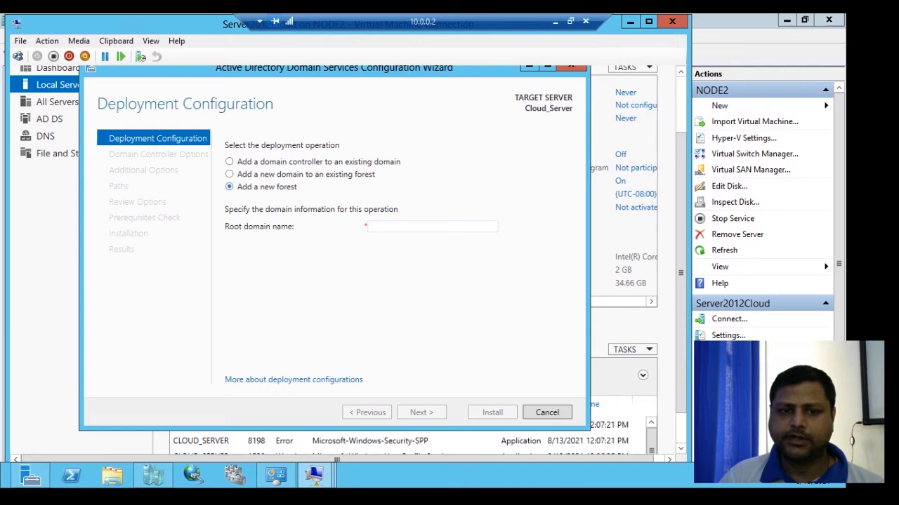
pyautogui.click(433, 226)
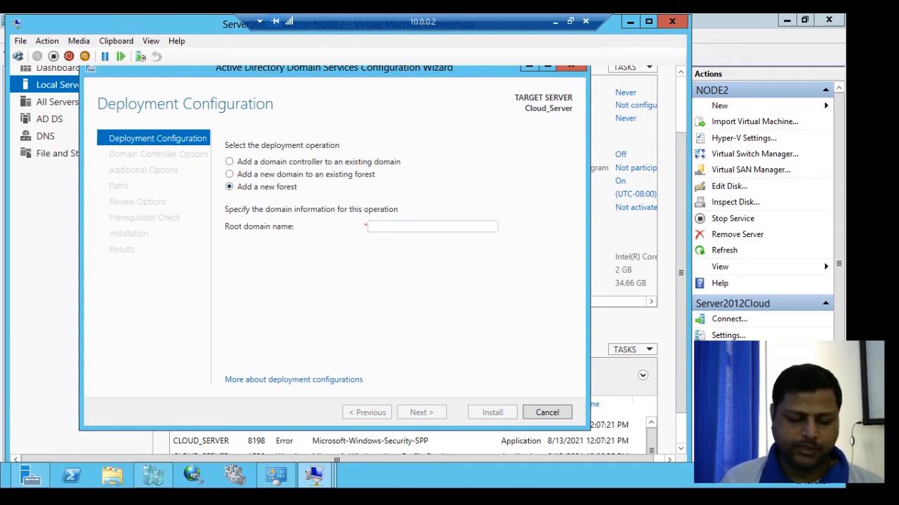
pyautogui.write('b')
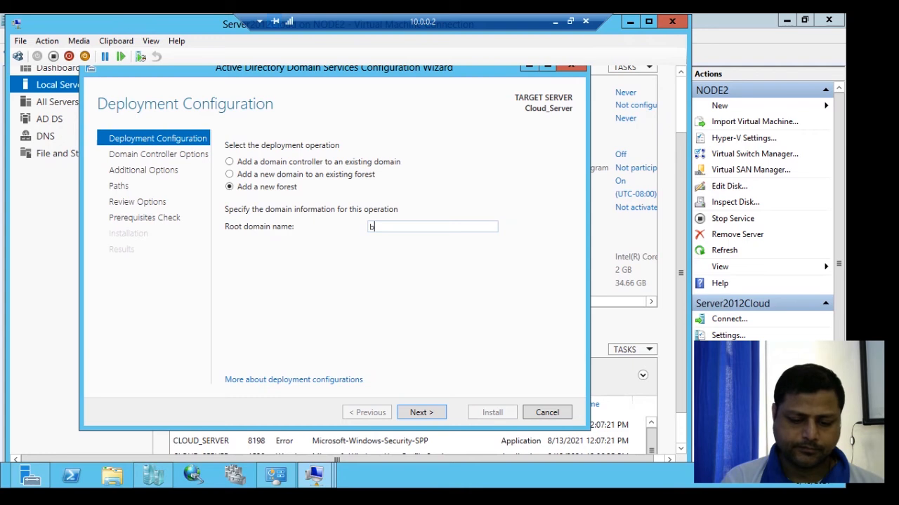
pyautogui.write('lu')
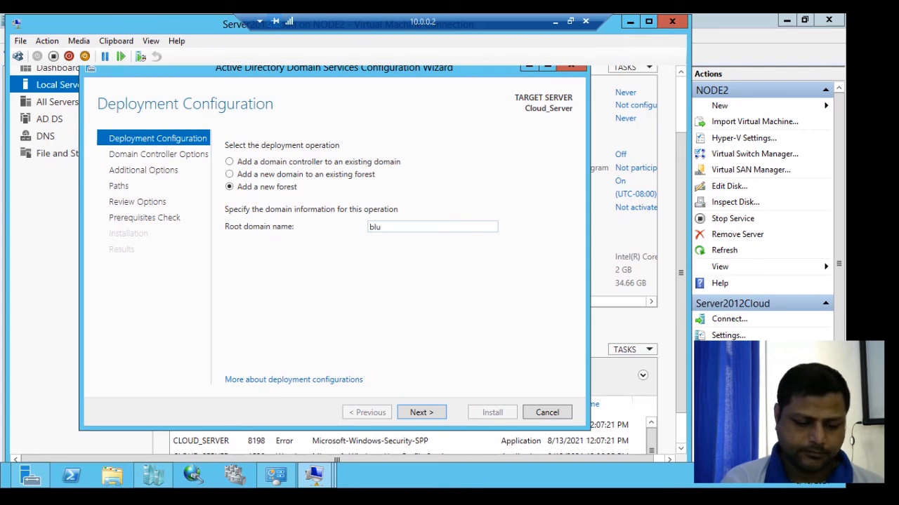
pyautogui.write('ecrest.com')
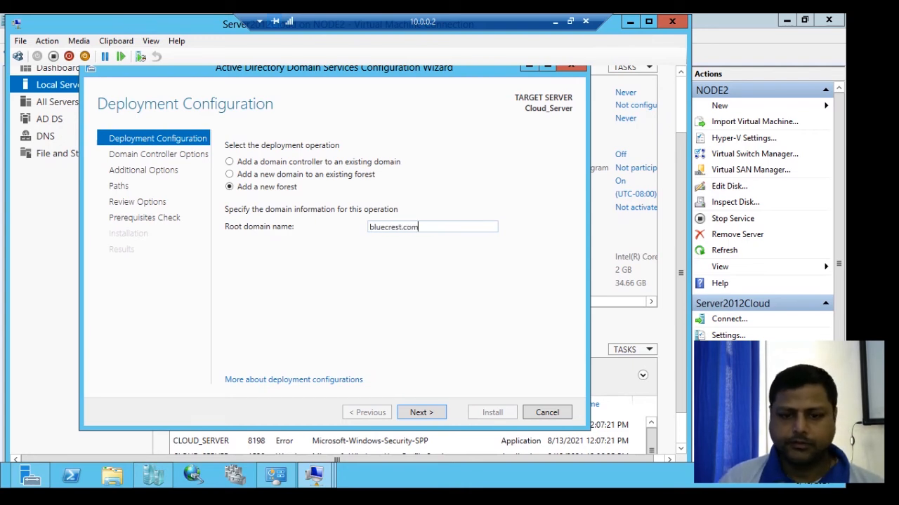
pyautogui.press('Return')
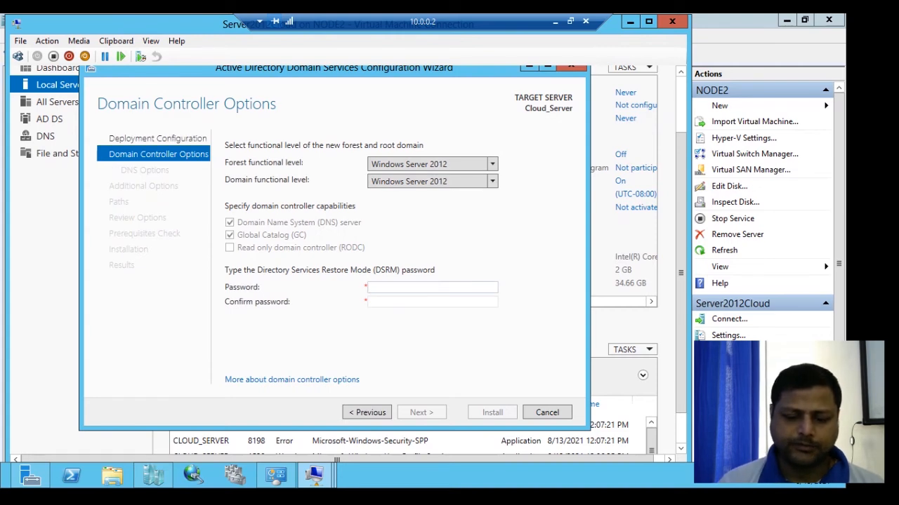
# Enter the DSRM password, keep default DNS, BLUECREST NetBIOS and folder paths, and run the prerequisites check.
pyautogui.write('P@ss')
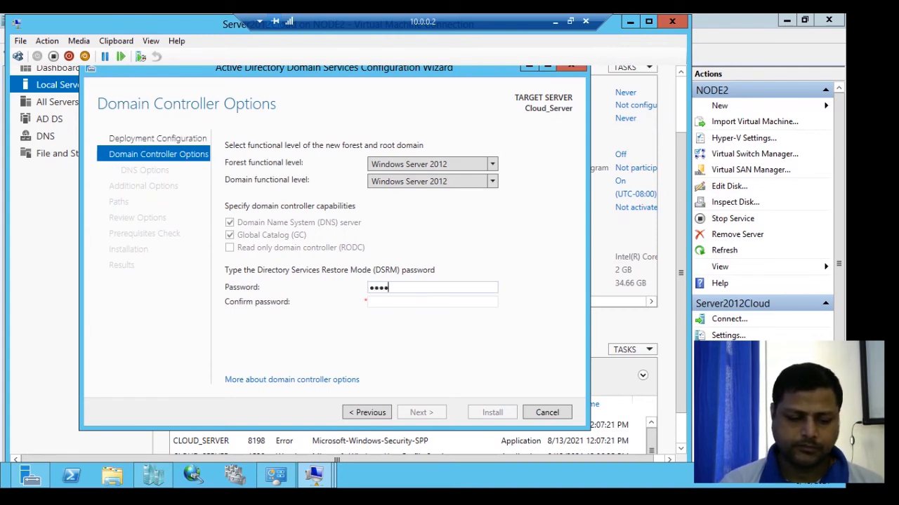
pyautogui.write('w0rd')
pyautogui.press('Tab')
pyautogui.write('P@ssw0rd')
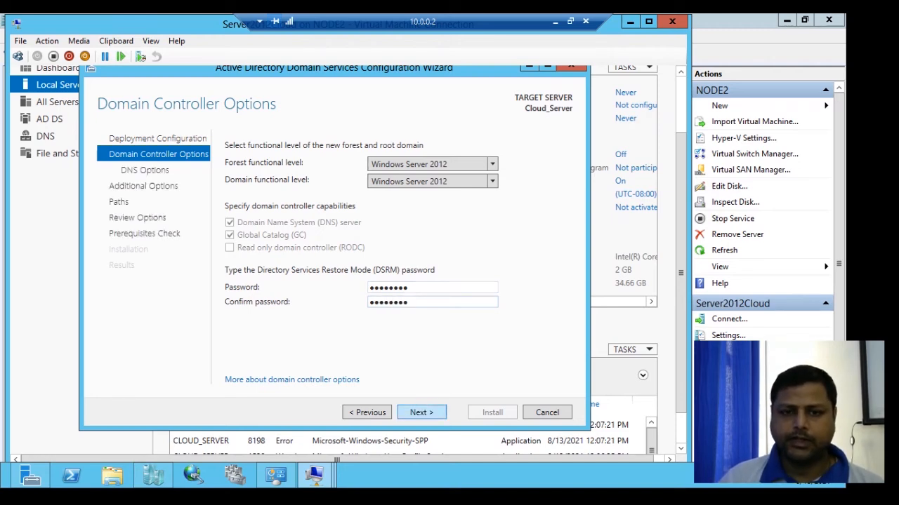
pyautogui.press('Return')
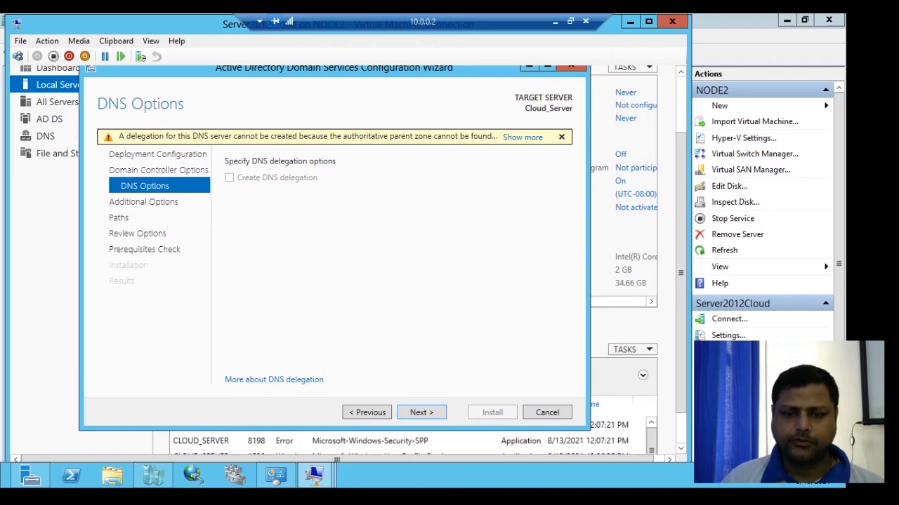
pyautogui.click(421, 413)
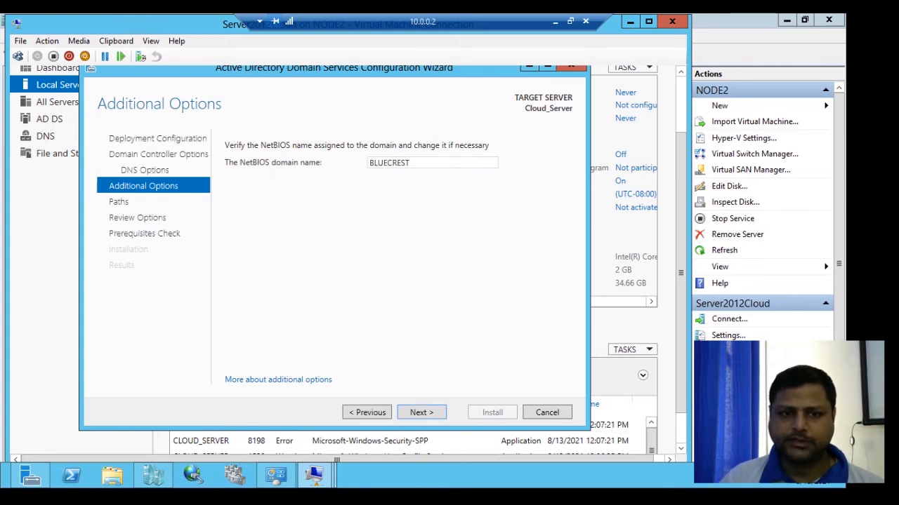
pyautogui.click(421, 413)
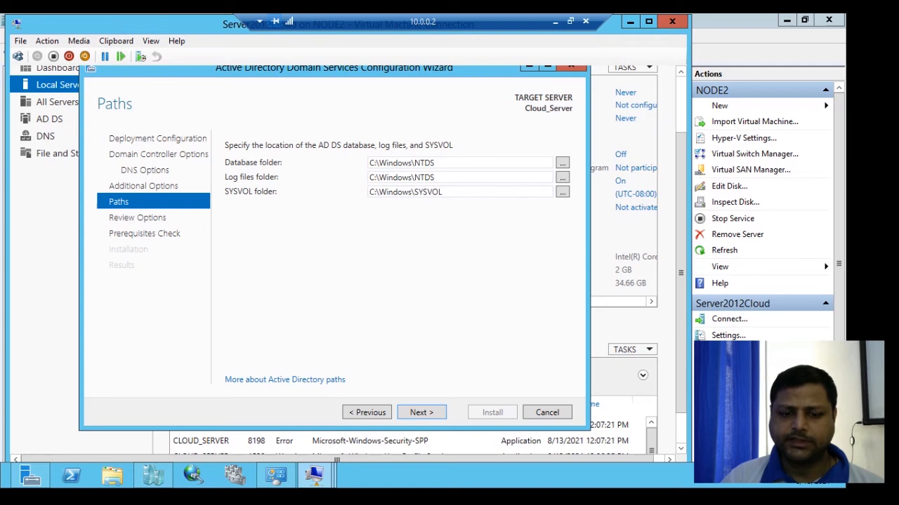
pyautogui.click(421, 413)
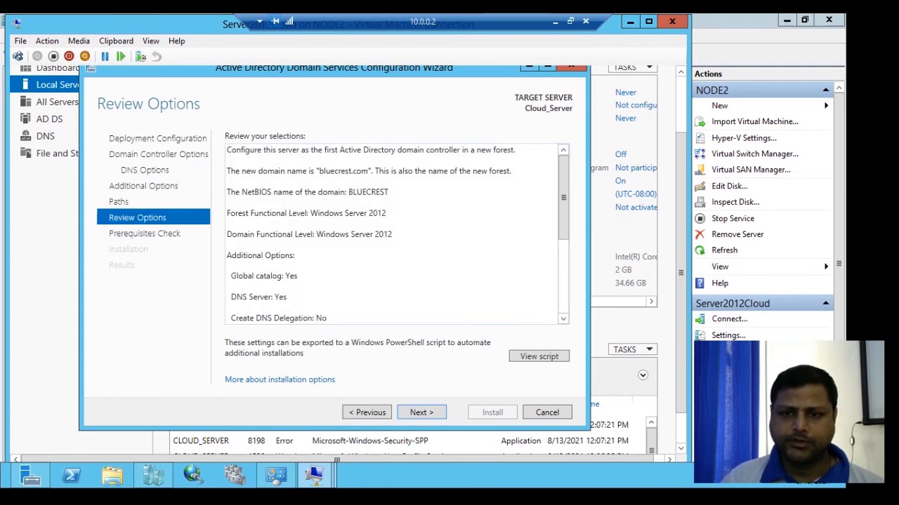
pyautogui.scroll(-5, 393, 235)
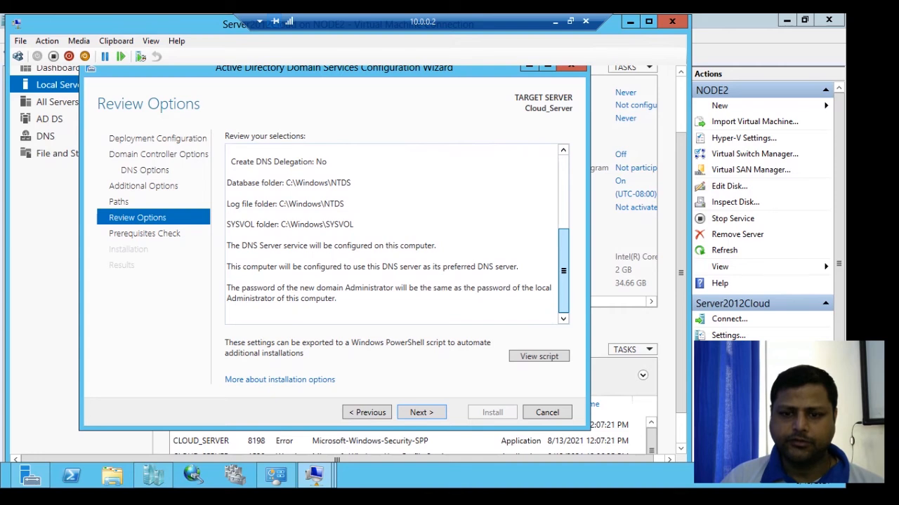
pyautogui.scroll(5, 393, 235)
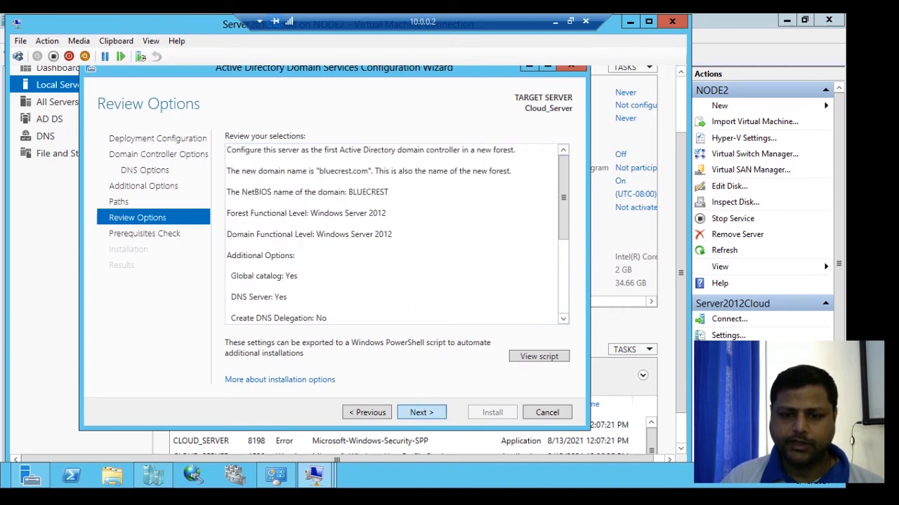
pyautogui.click(421, 412)
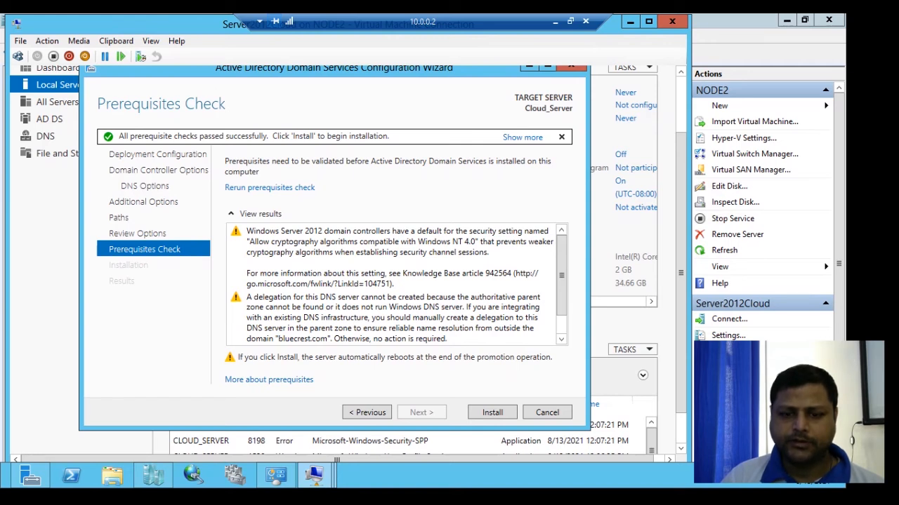
# Start the AD DS installation from the Prerequisites Check page and let the server reboot.
pyautogui.click(492, 413)
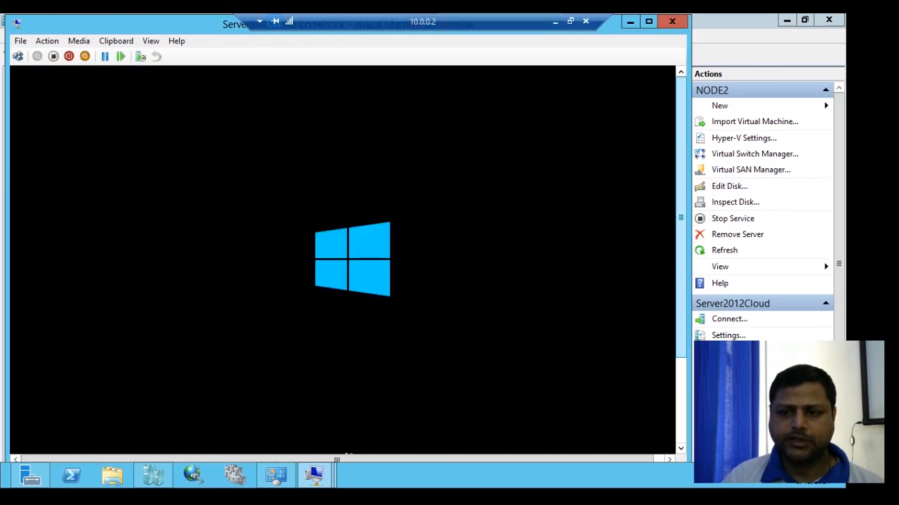
# Dismiss the mouse-capture notice and sign in as the BLUECREST Administrator with the account password.
pyautogui.click(492, 260)
pyautogui.press('Return')
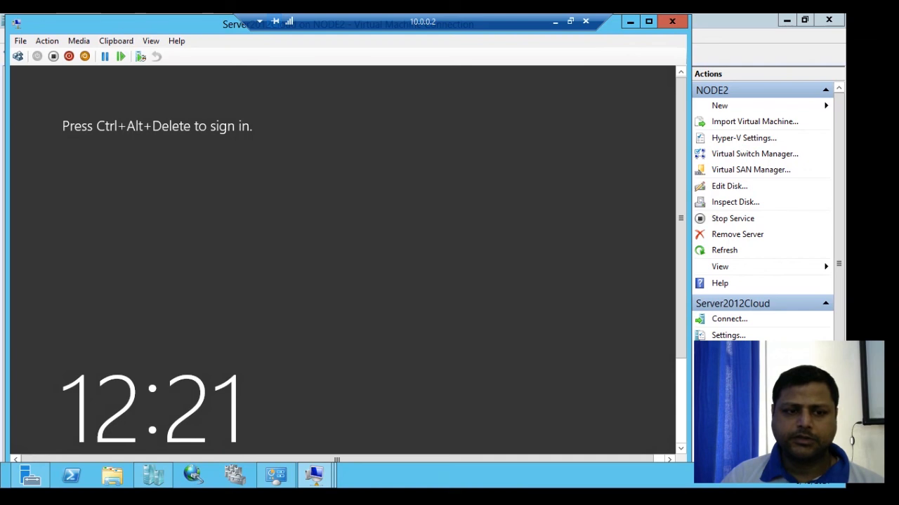
pyautogui.click(18, 56)
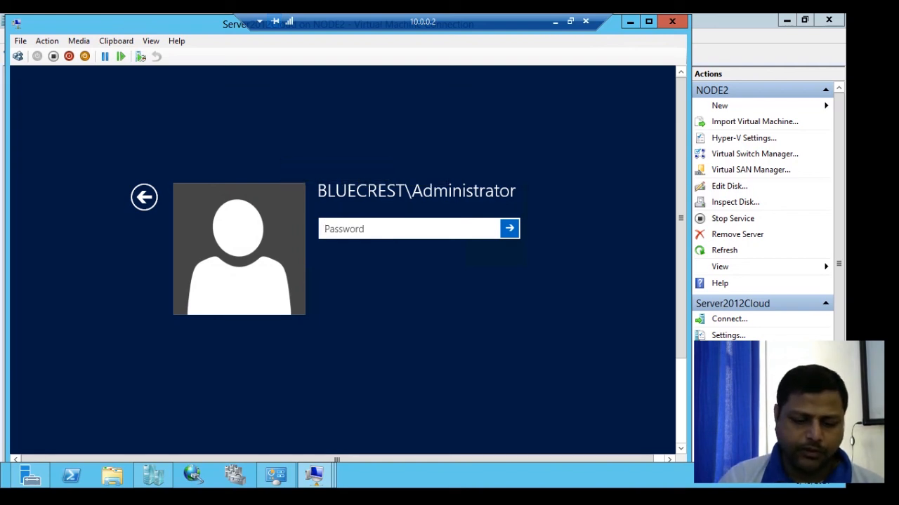
pyautogui.write('********')
pyautogui.press('Return')
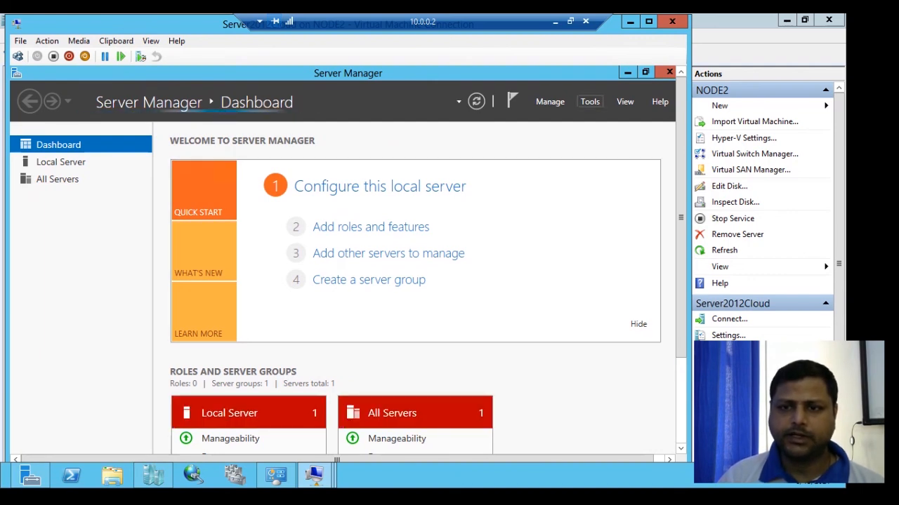
# Browse bluecrest.com's Users and Builtin containers in ADUC, close it, and show Local Server properties.
pyautogui.click(589, 101)
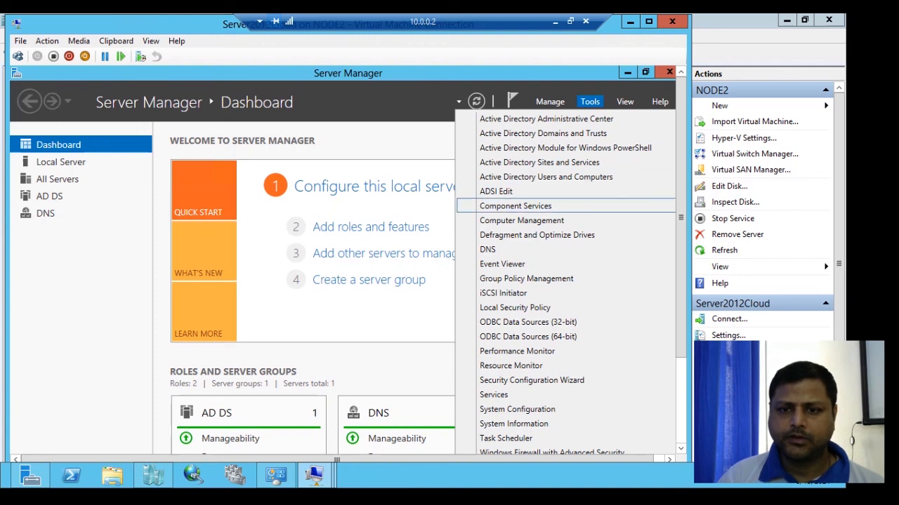
pyautogui.click(546, 177)
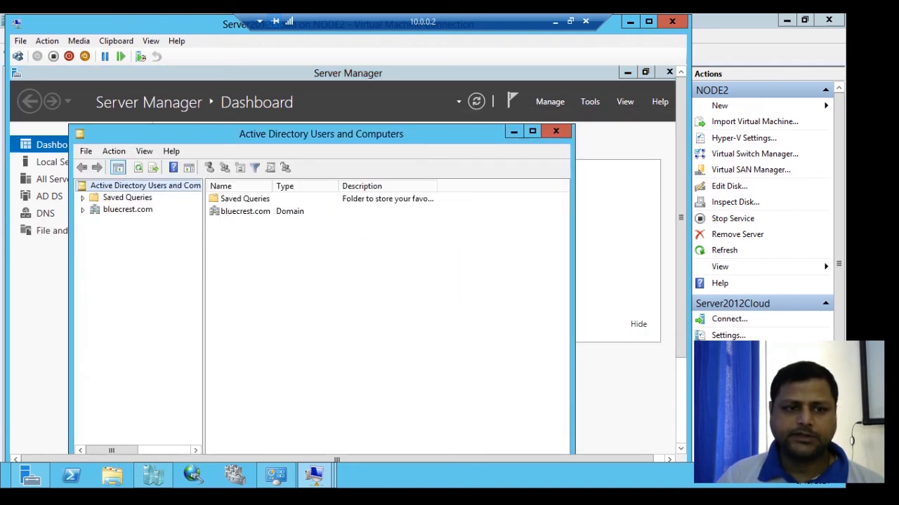
pyautogui.click(83, 210)
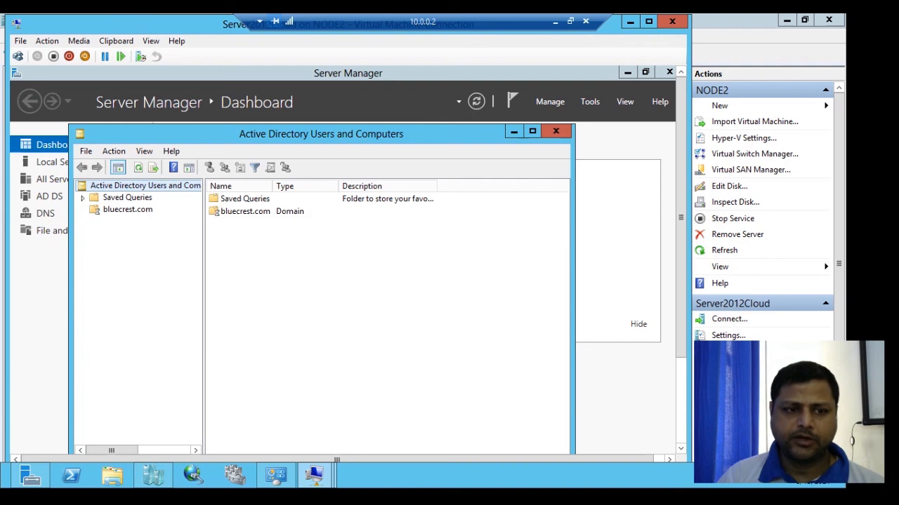
pyautogui.click(124, 280)
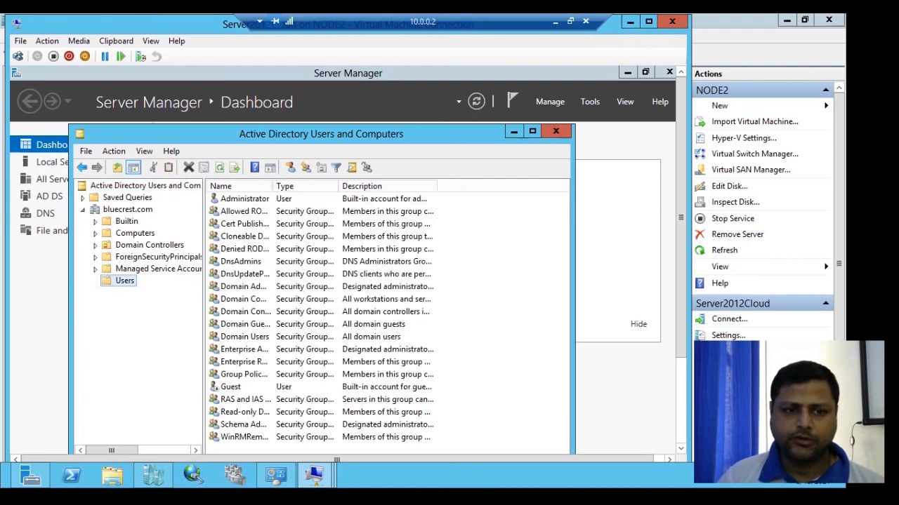
pyautogui.click(126, 221)
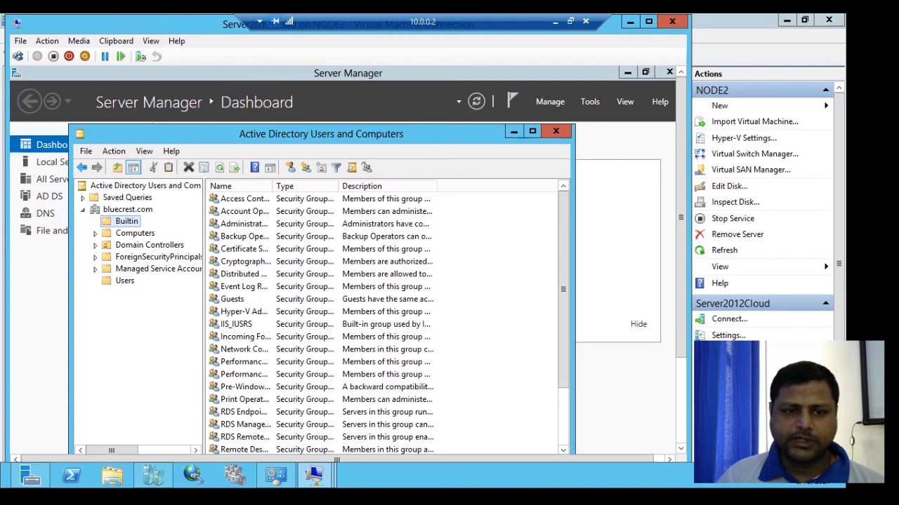
pyautogui.click(124, 281)
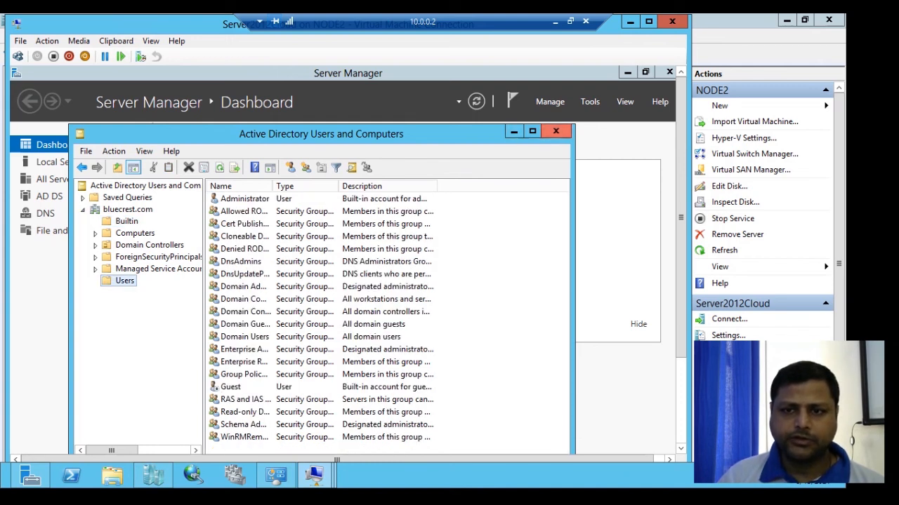
pyautogui.click(555, 131)
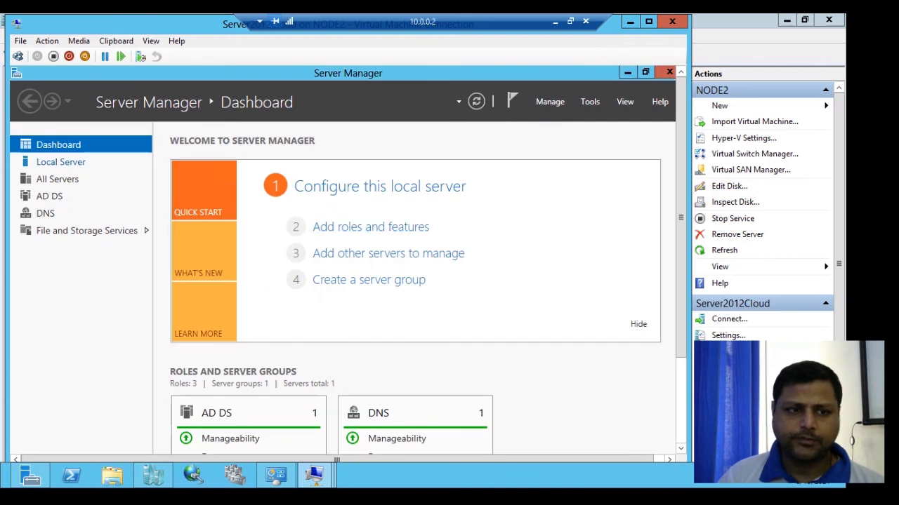
pyautogui.click(60, 162)
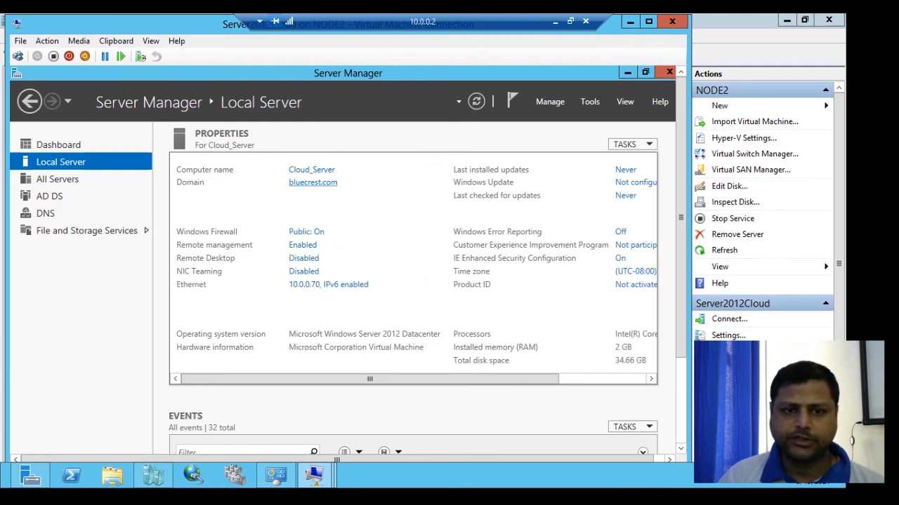
# Open System Properties from the bluecrest.com link and open Change, accepting the domain controller warning.
pyautogui.click(312, 182)
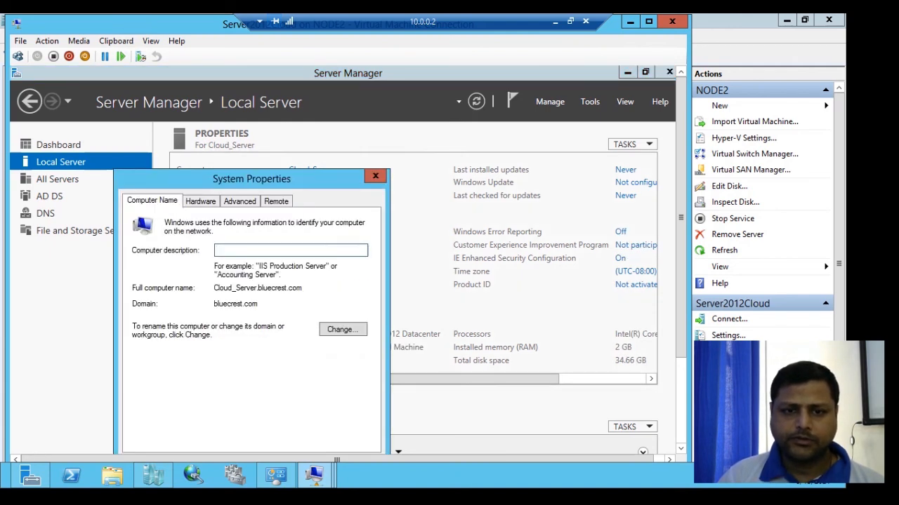
pyautogui.moveTo(313, 182); pyautogui.dragTo(427, 131)
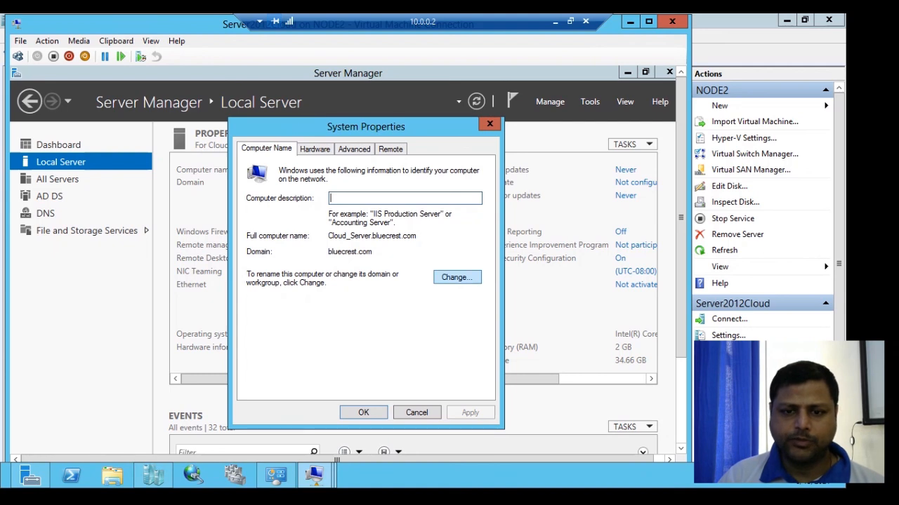
pyautogui.click(455, 275)
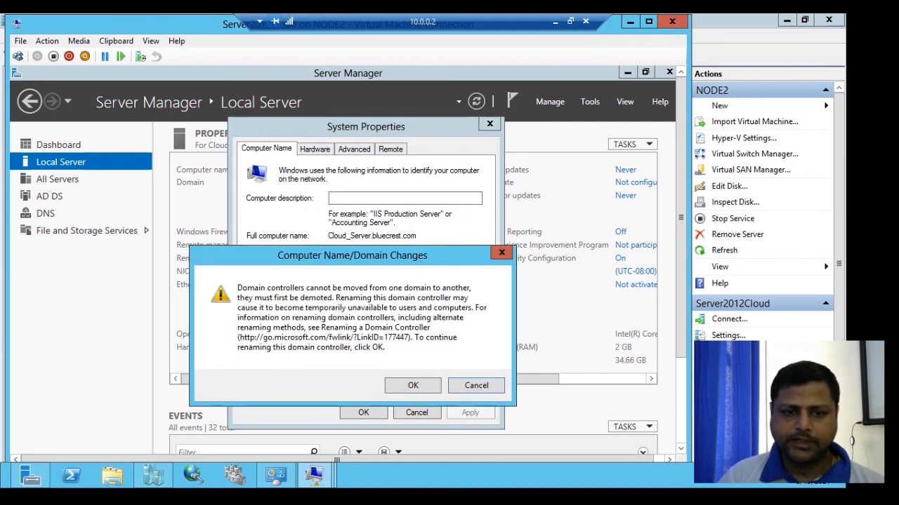
pyautogui.press('Return')
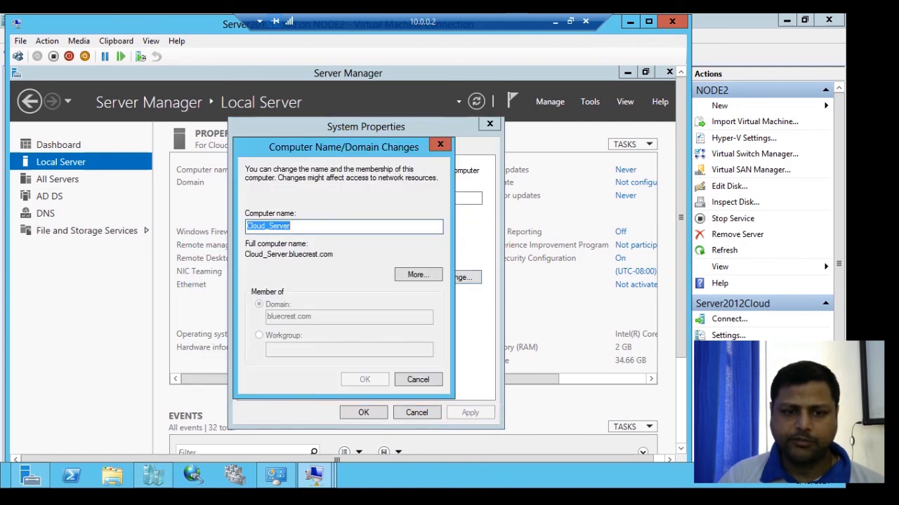